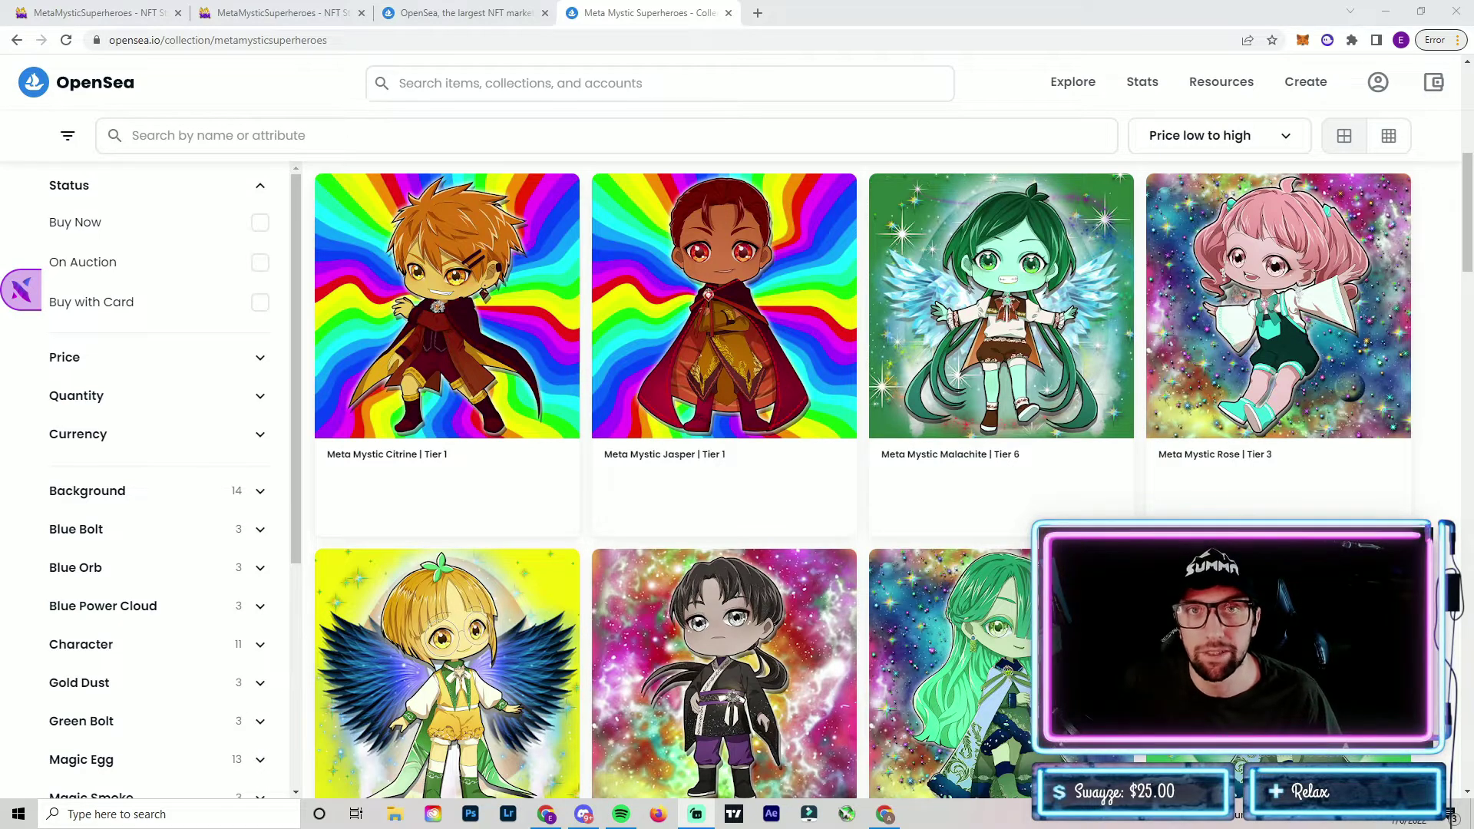
- Go to the OpenSea home page and connect the account with the MetaMask wallet
left_click(497, 16)
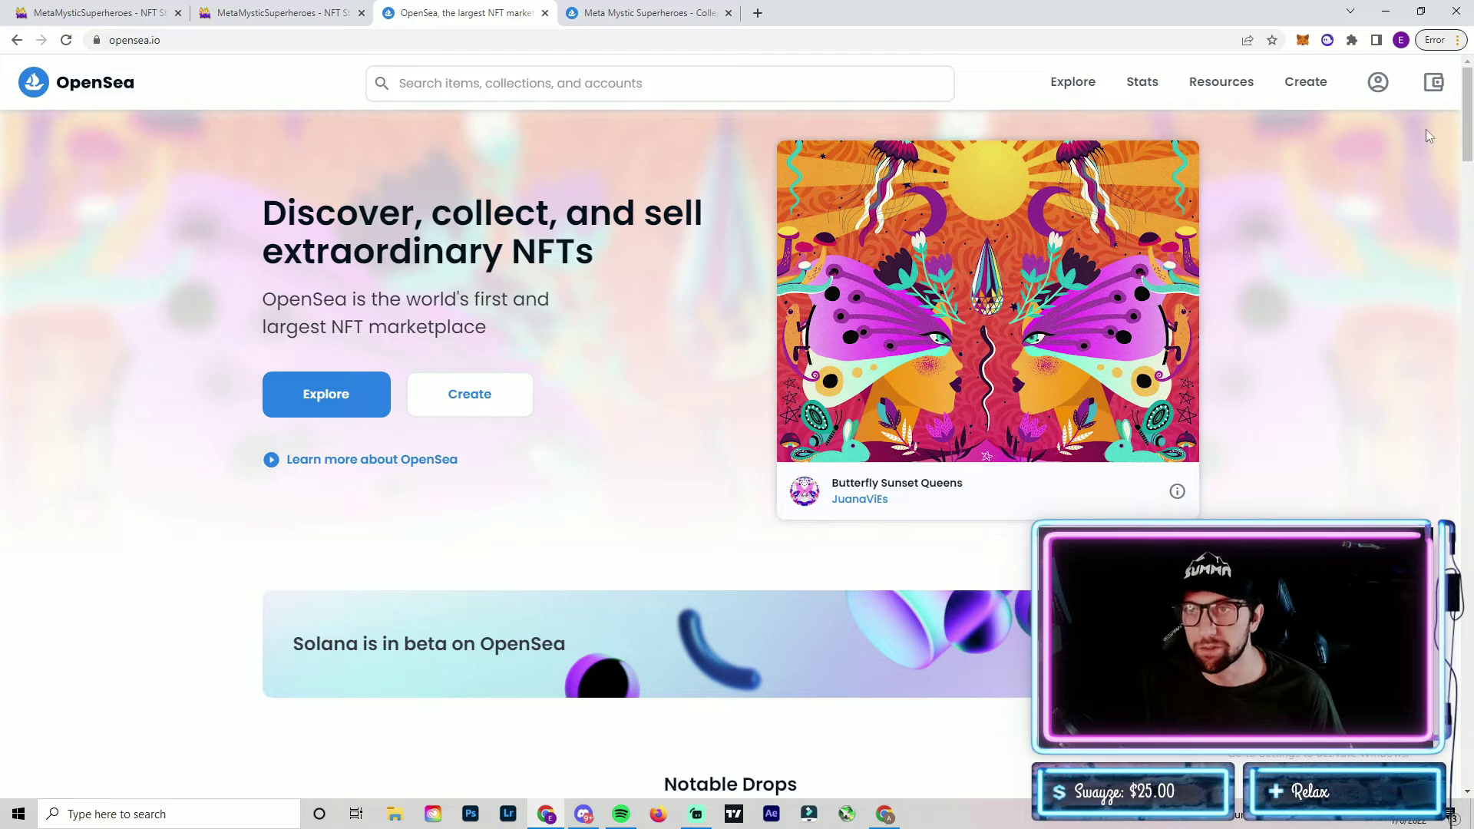
left_click(1433, 84)
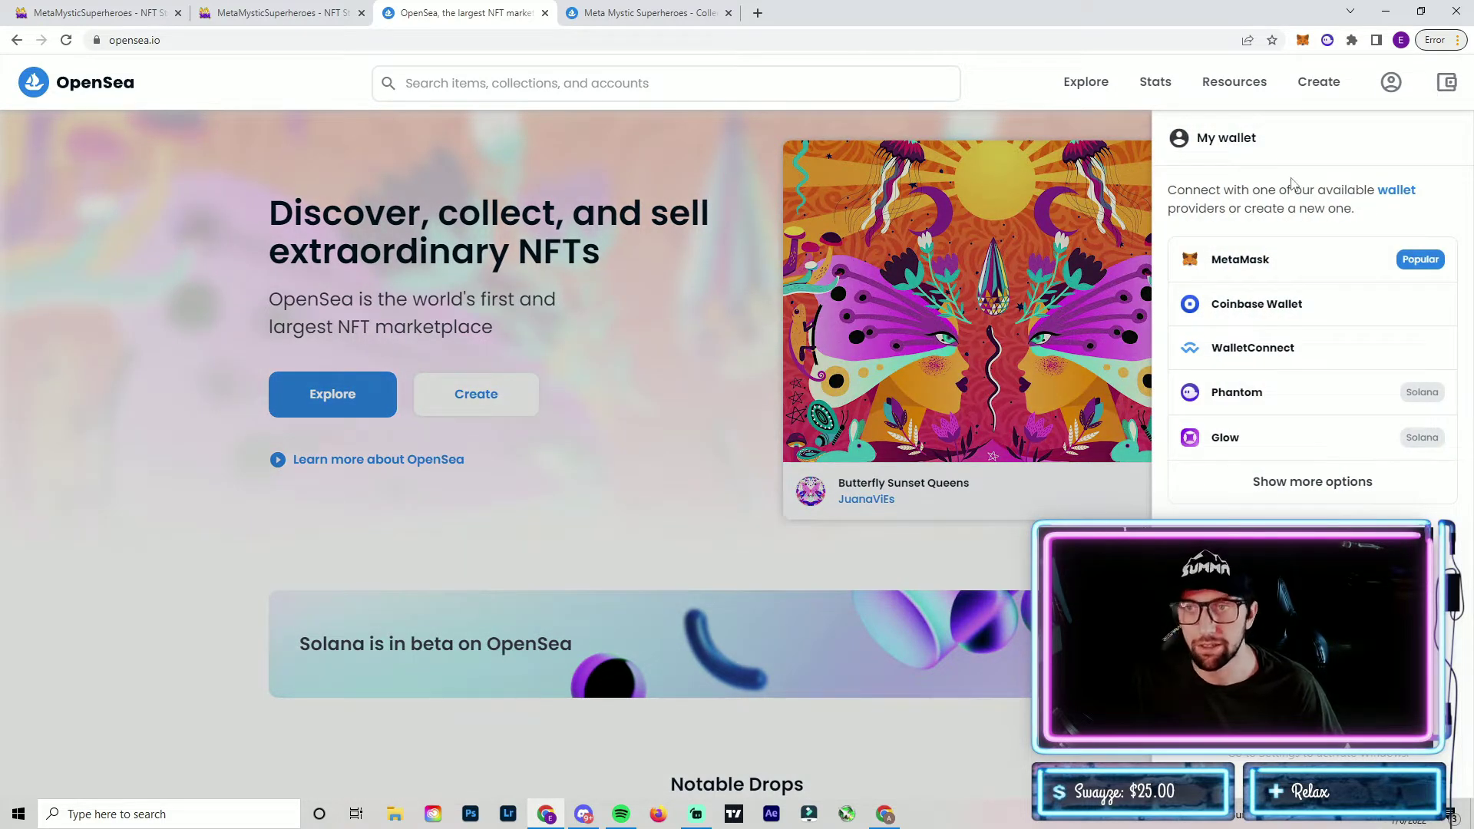
left_click(1238, 263)
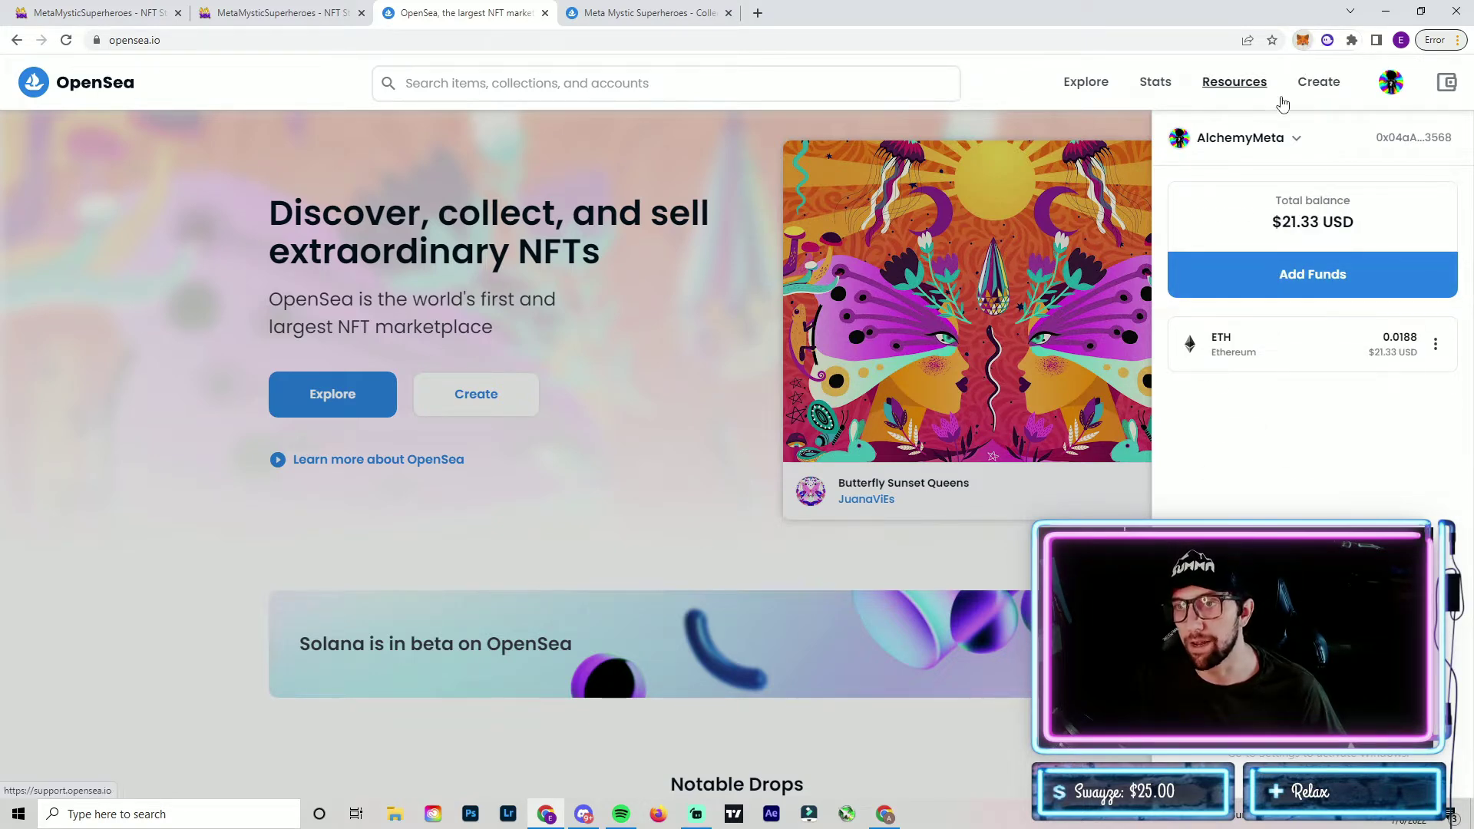
- Check the list of available networks in the MetaMask wallet extension, including Ethereum Mainnet and Matic Mainnet
mouse_move(1282, 102)
left_click(1303, 40)
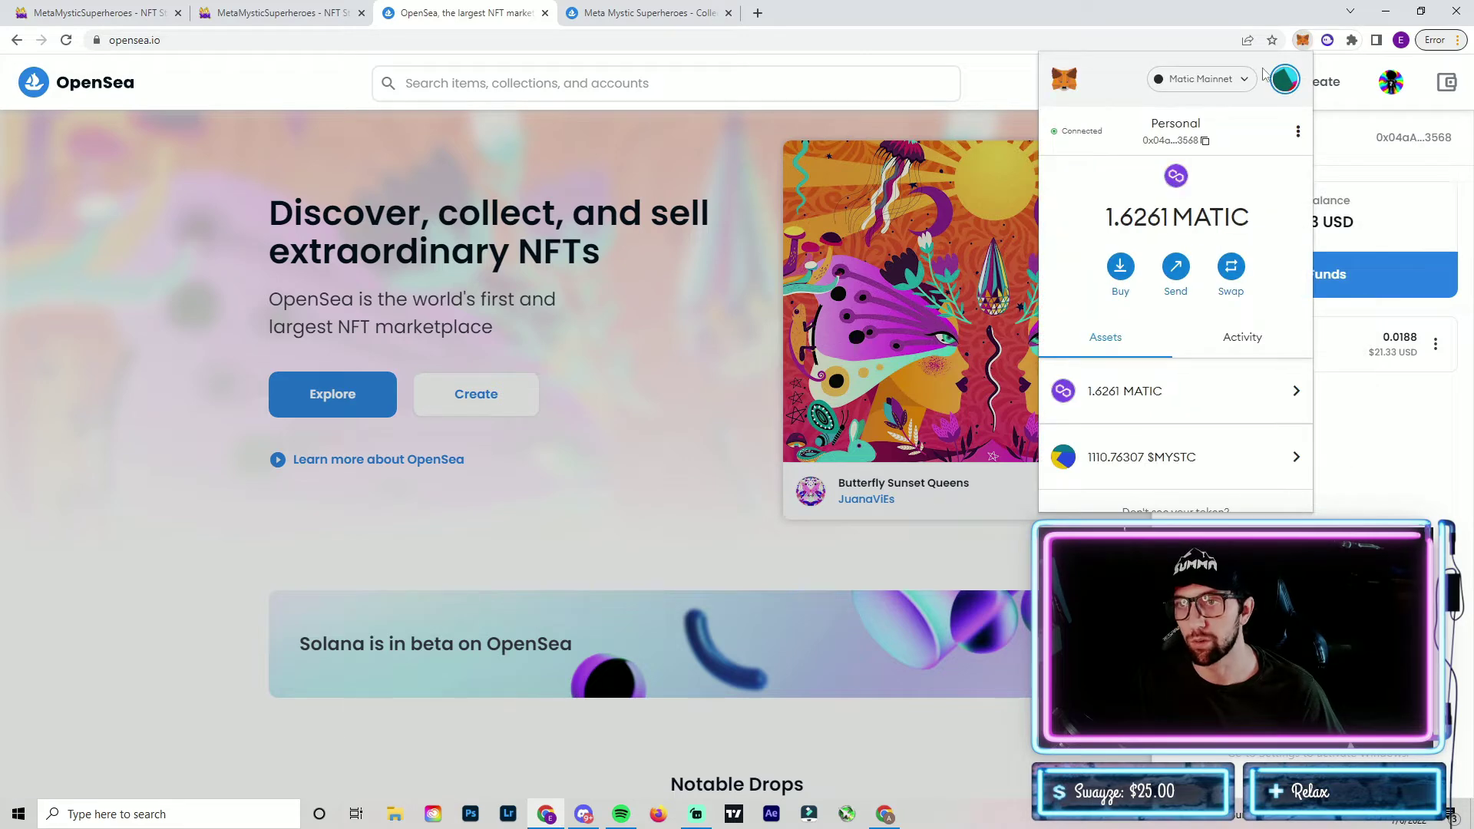
left_click(1228, 79)
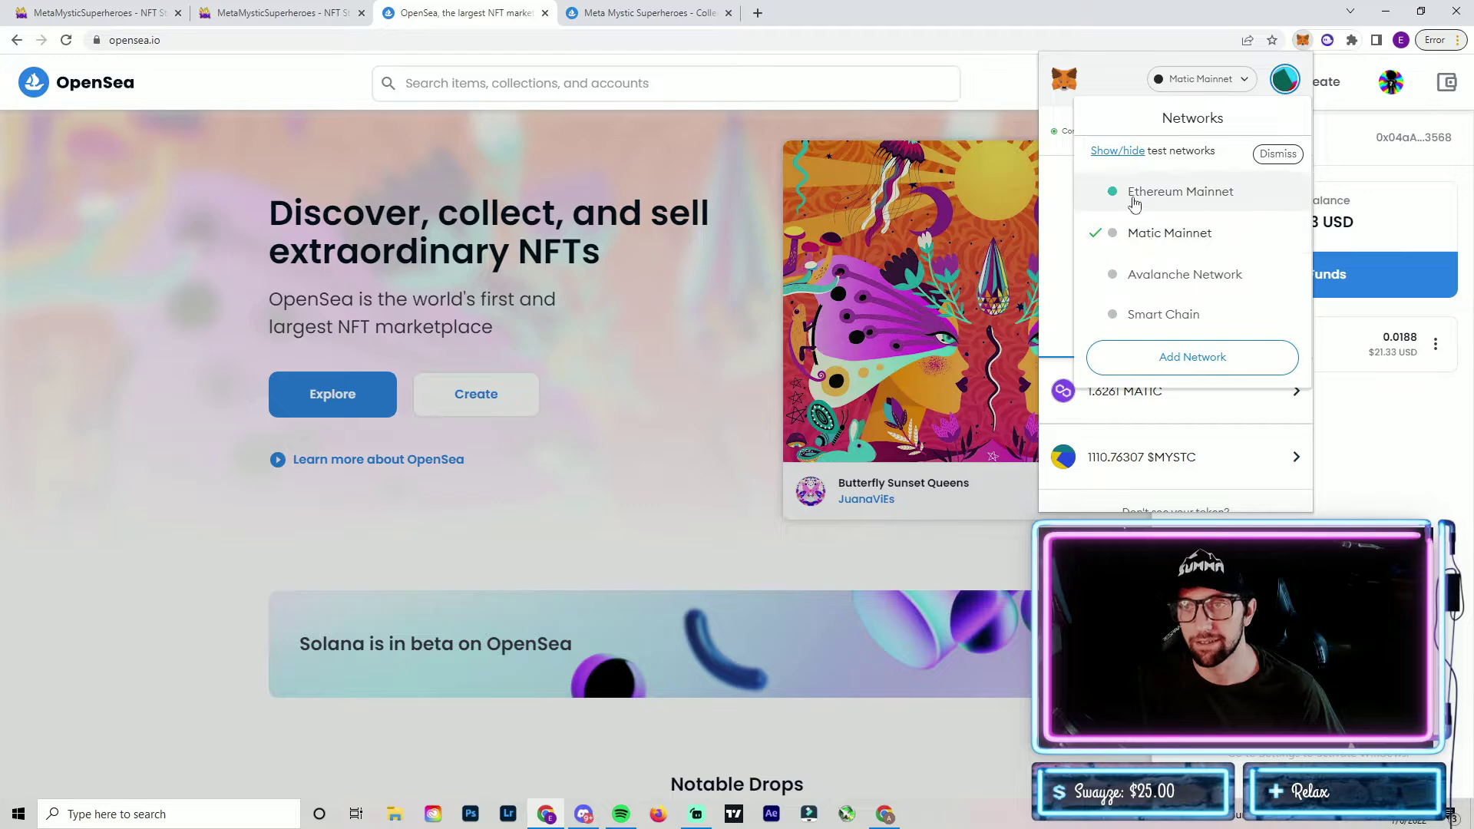
left_click(1453, 495)
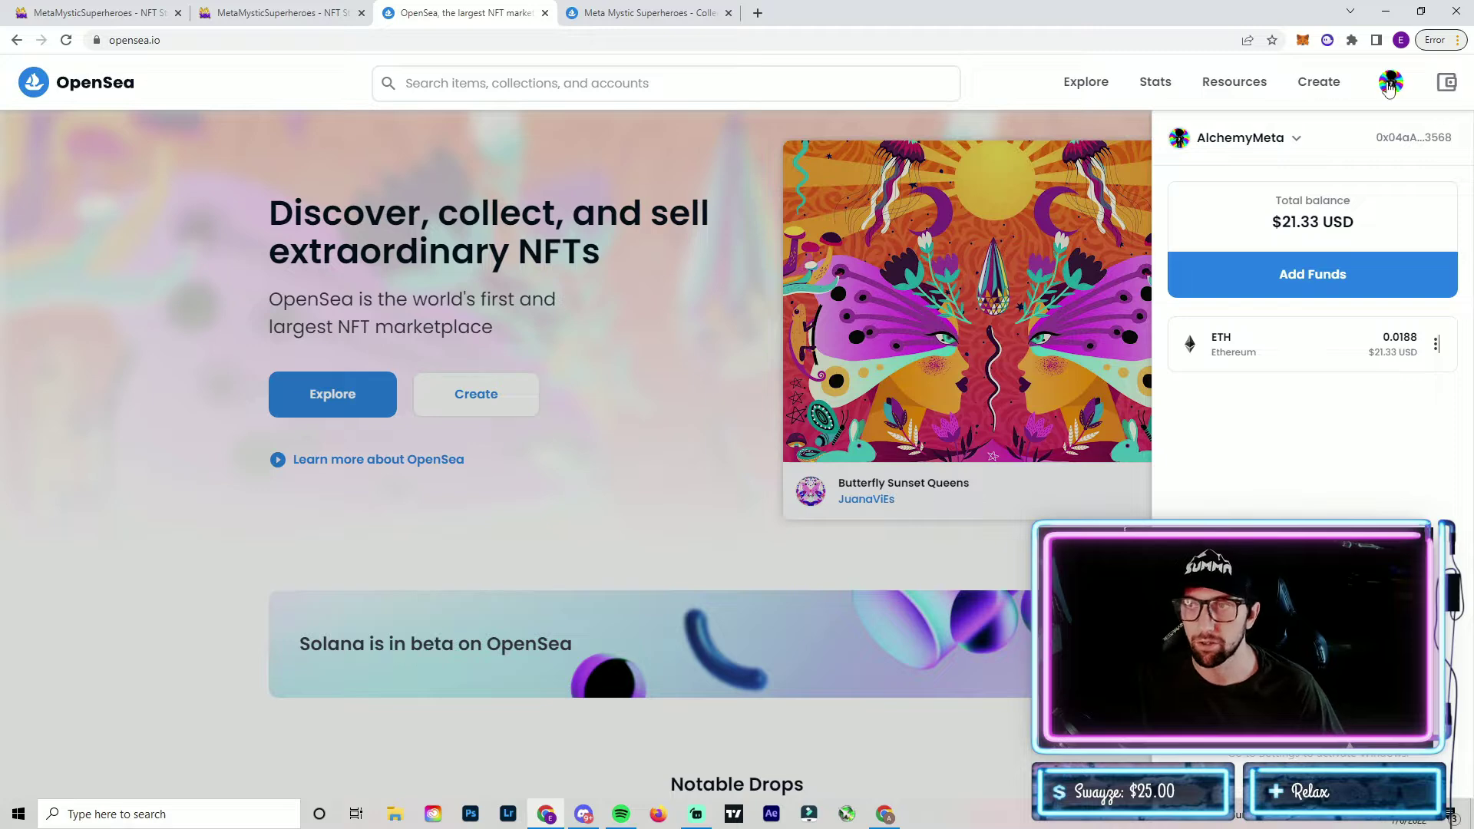
- Open the account's profile page and show its hidden items
mouse_move(1391, 85)
left_click(1358, 138)
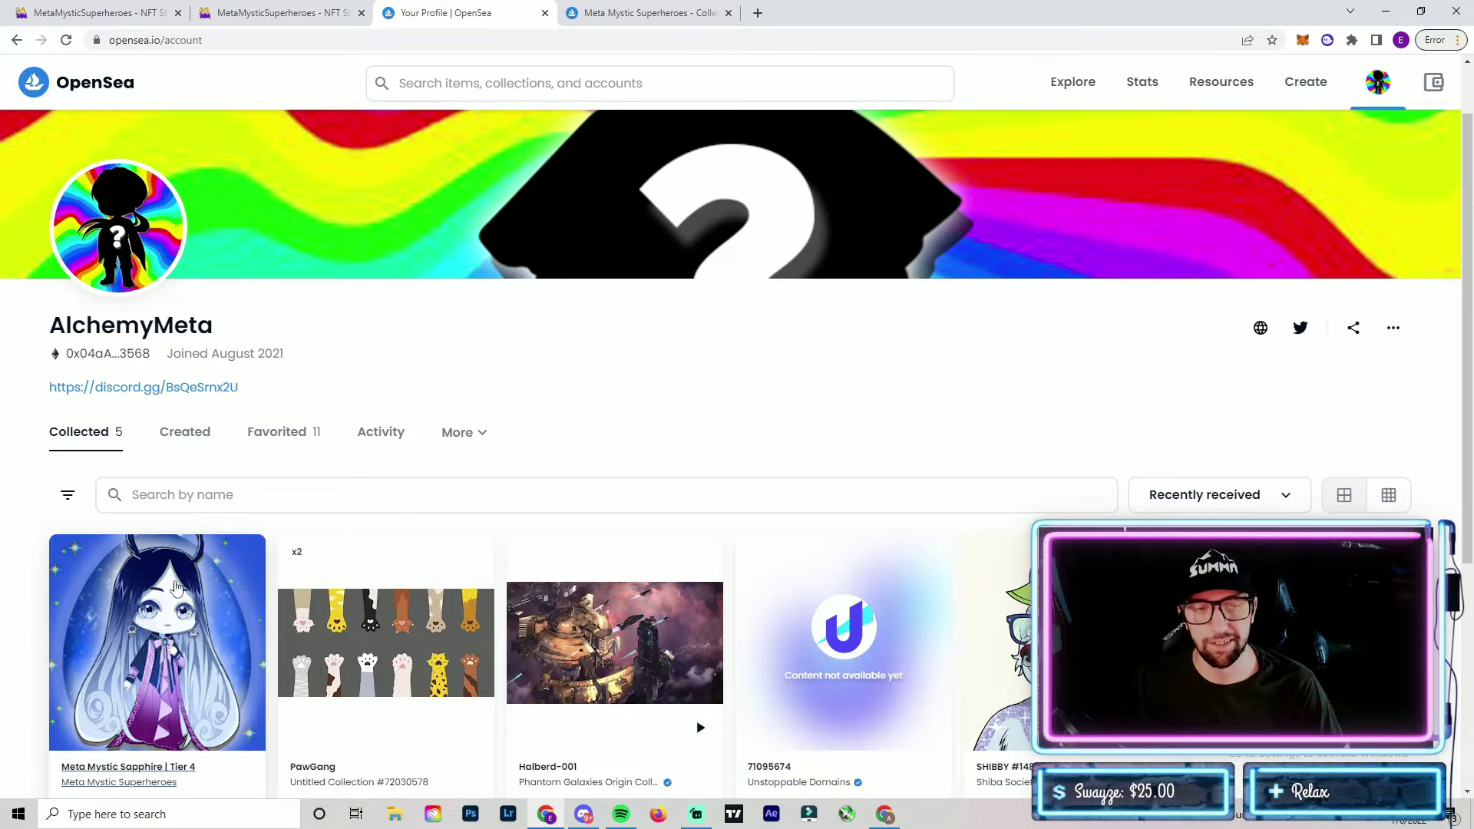
scroll(242, 579, "down", 3)
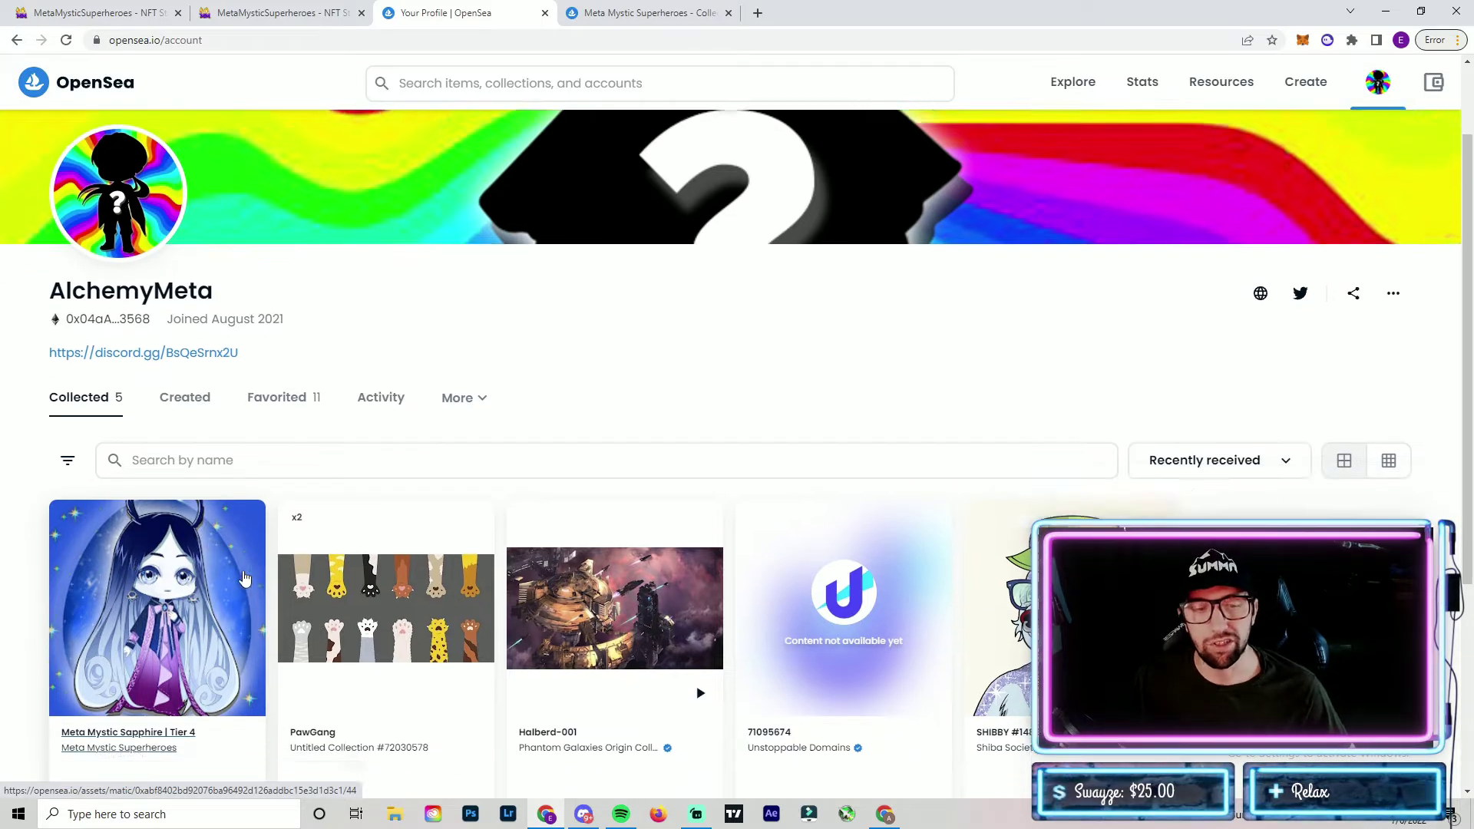
scroll(240, 581, "up", 2)
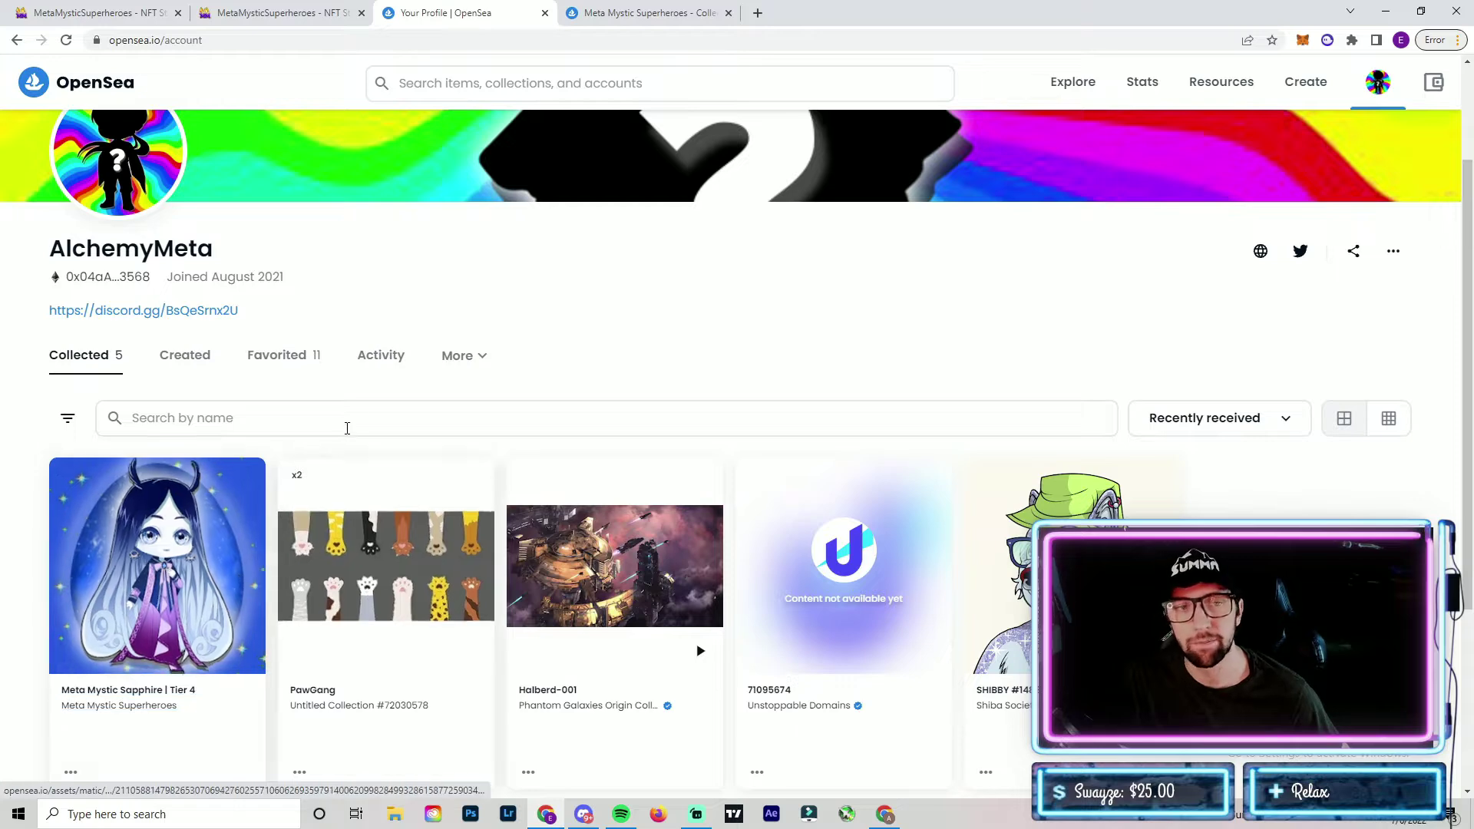
left_click(482, 358)
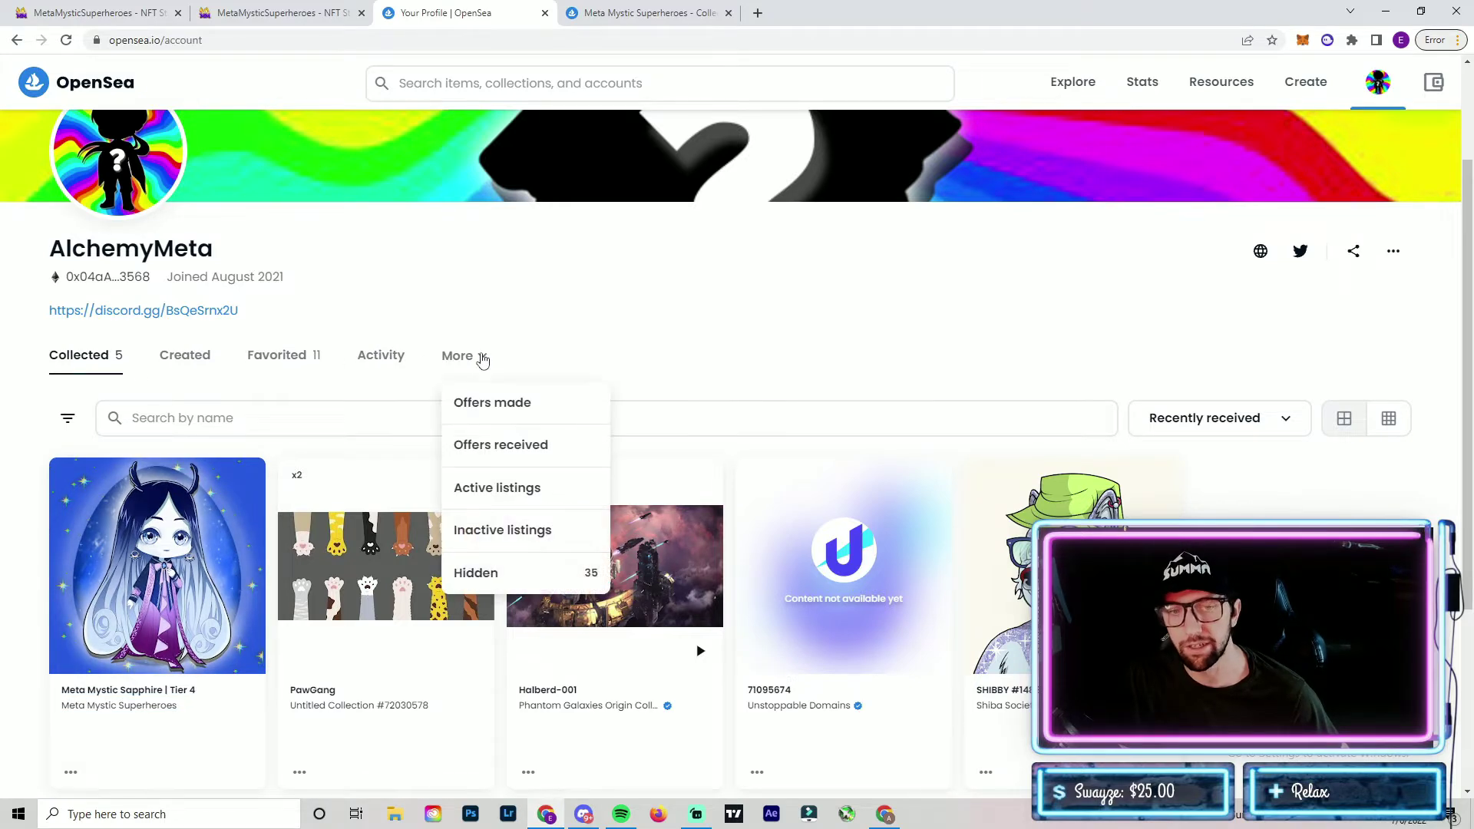
left_click(477, 572)
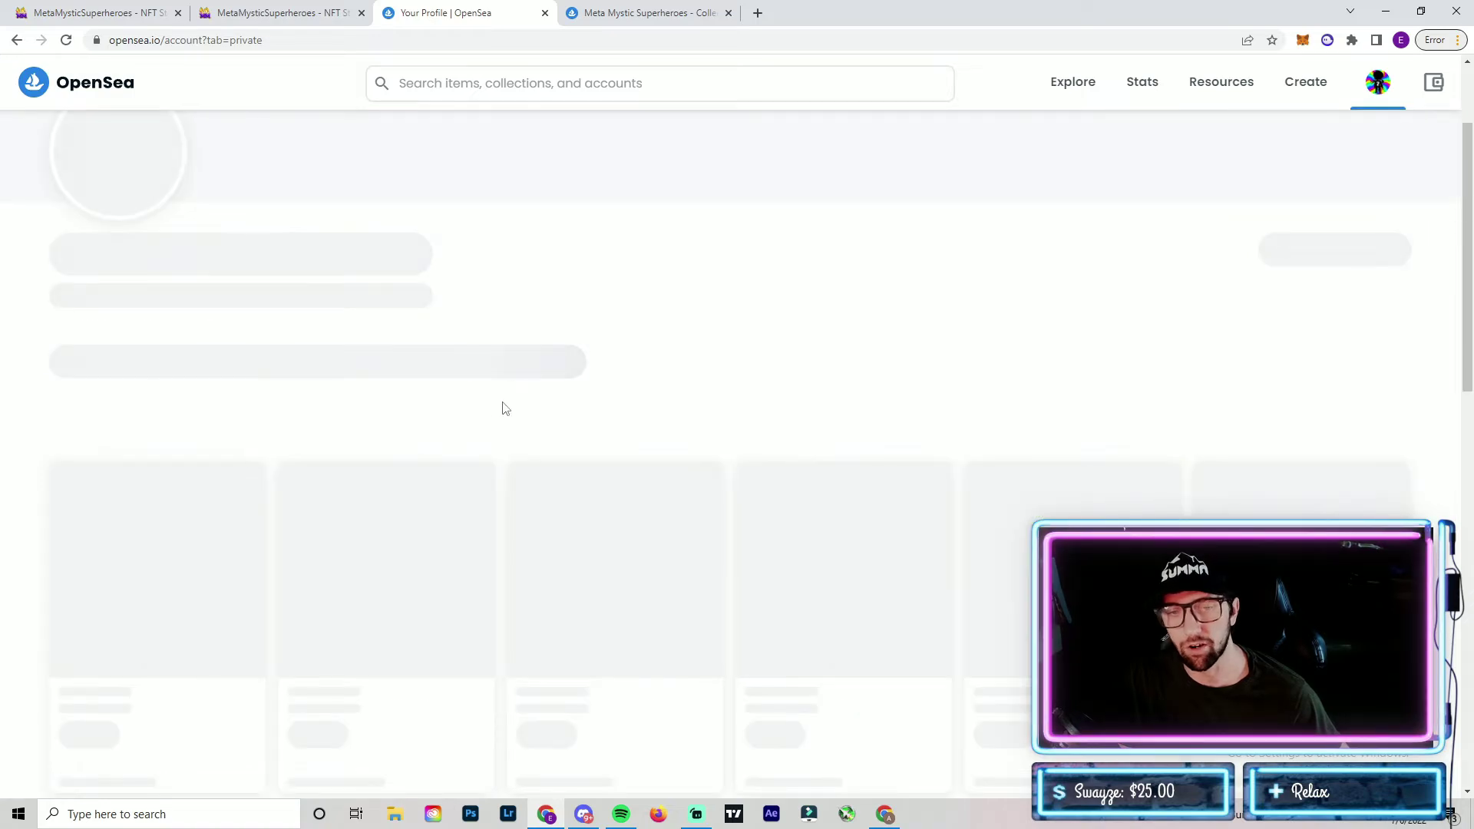
- Open the hidden item Meta Mystic Rose | Tier 3 and review its description, properties, listings and offers
scroll(589, 284, "down", 7)
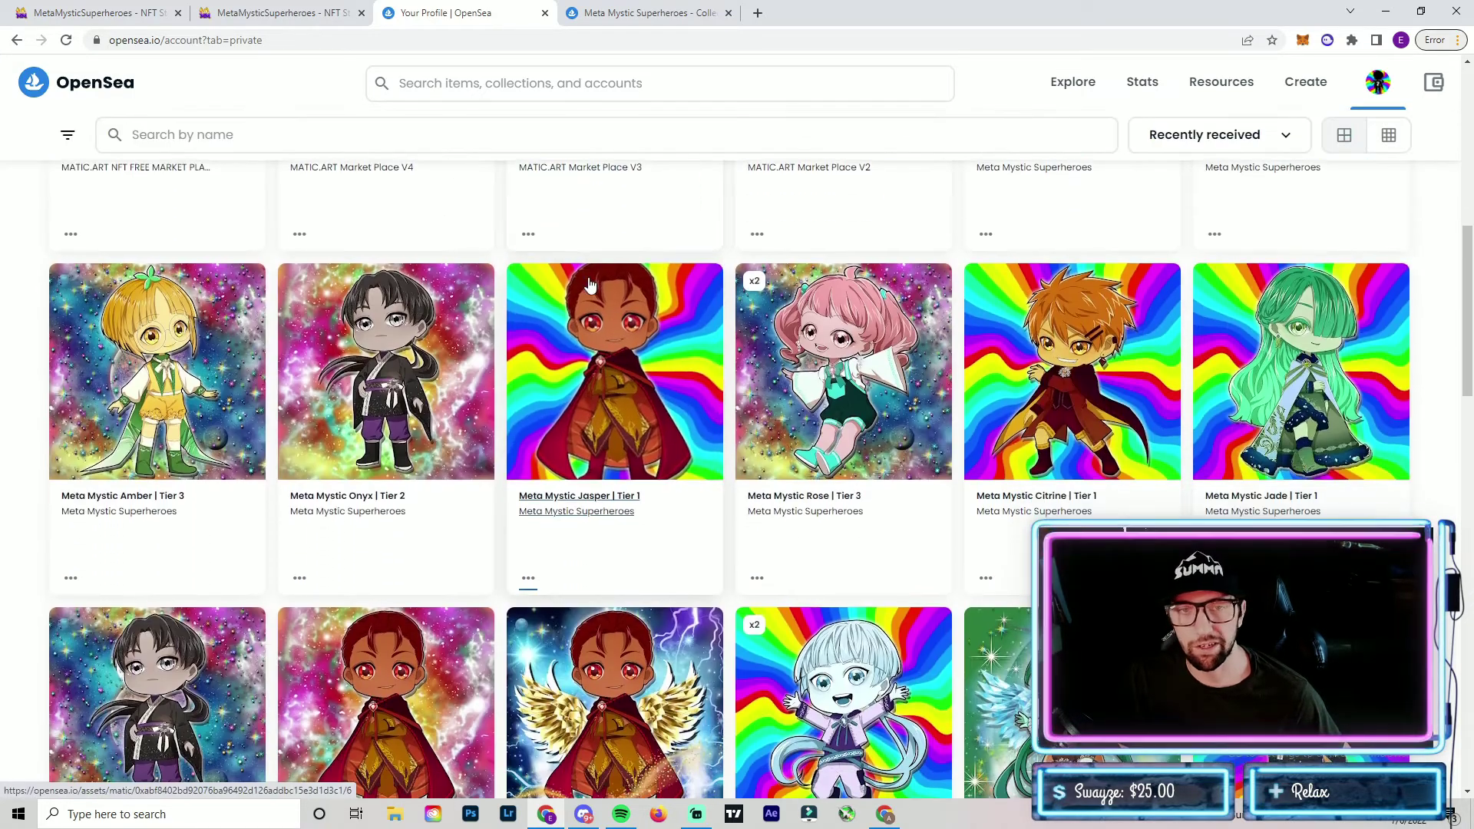
scroll(589, 285, "down", 1)
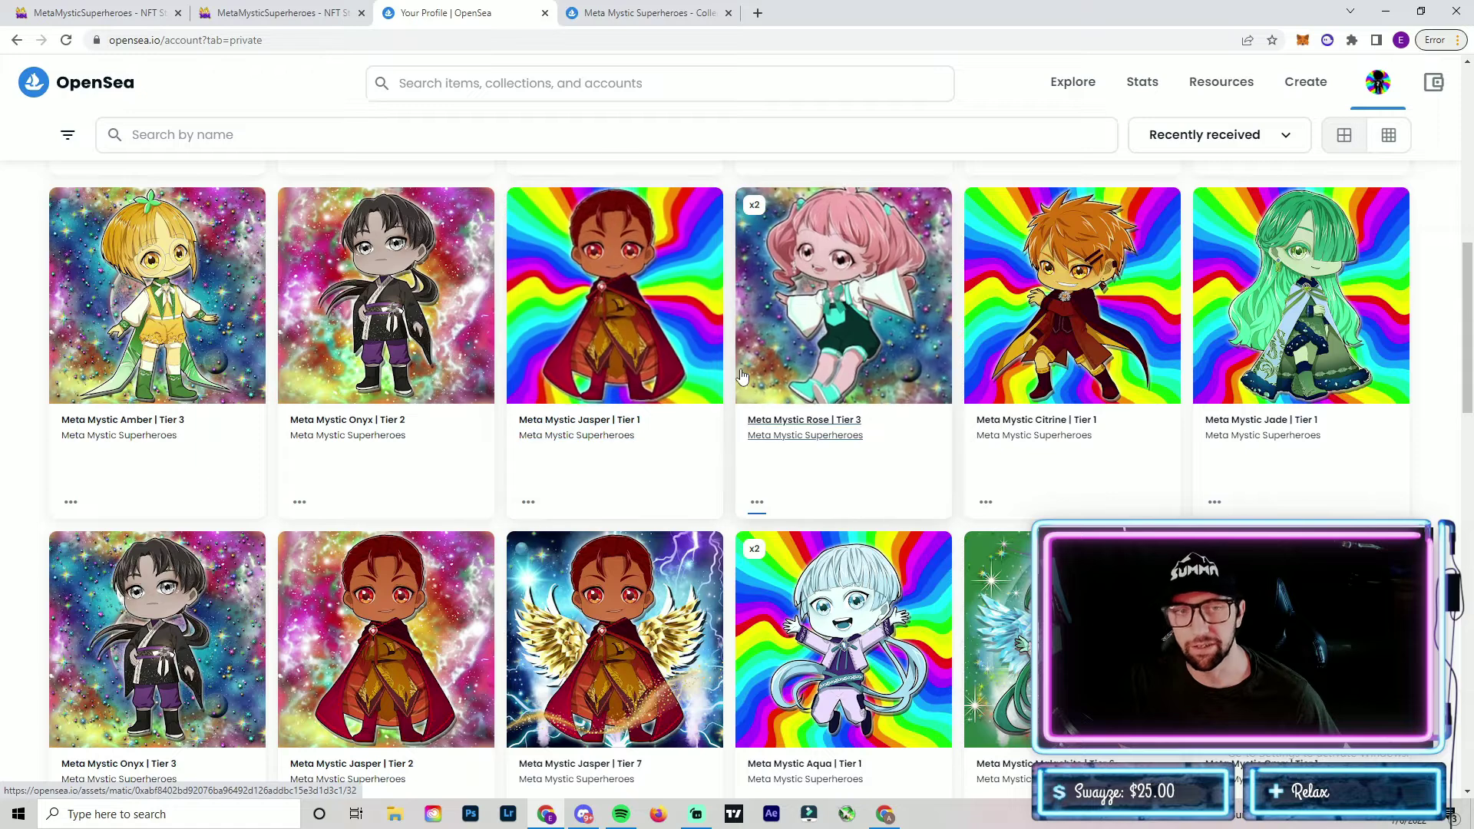
left_click(875, 388)
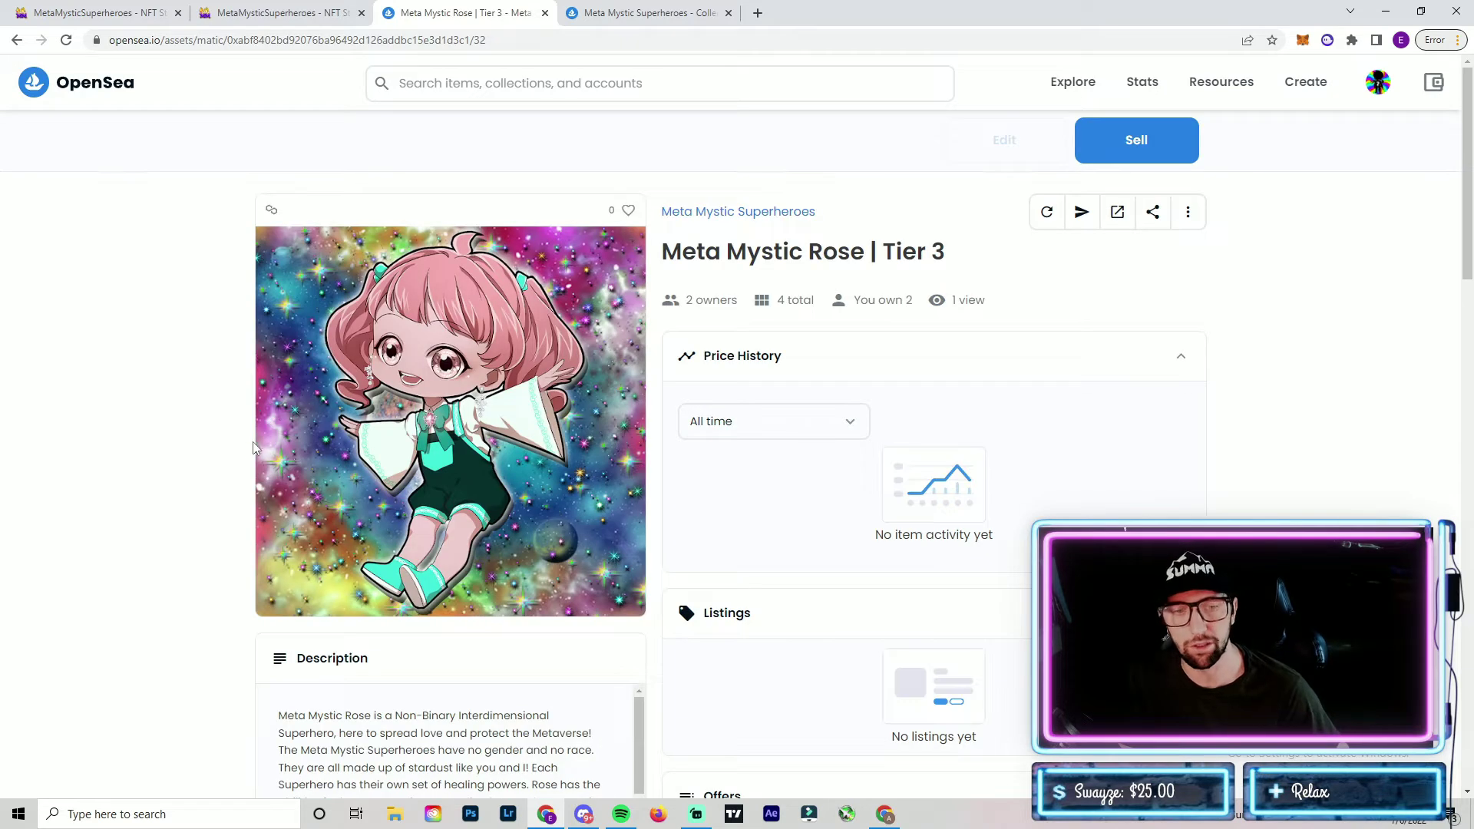
scroll(261, 429, "down", 3)
scroll(154, 522, "down", 2)
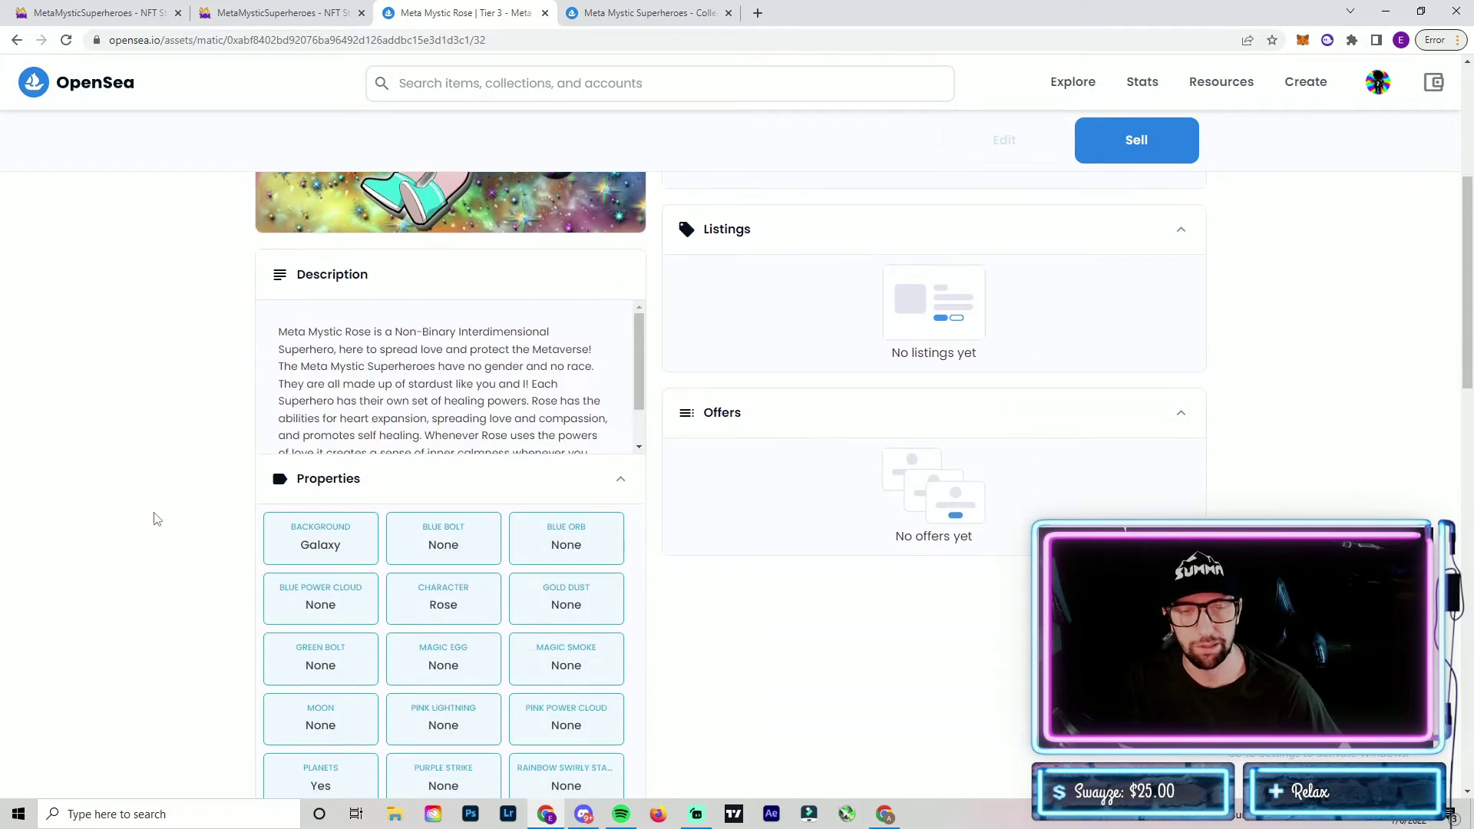
scroll(175, 507, "down", 2)
scroll(175, 514, "up", 7)
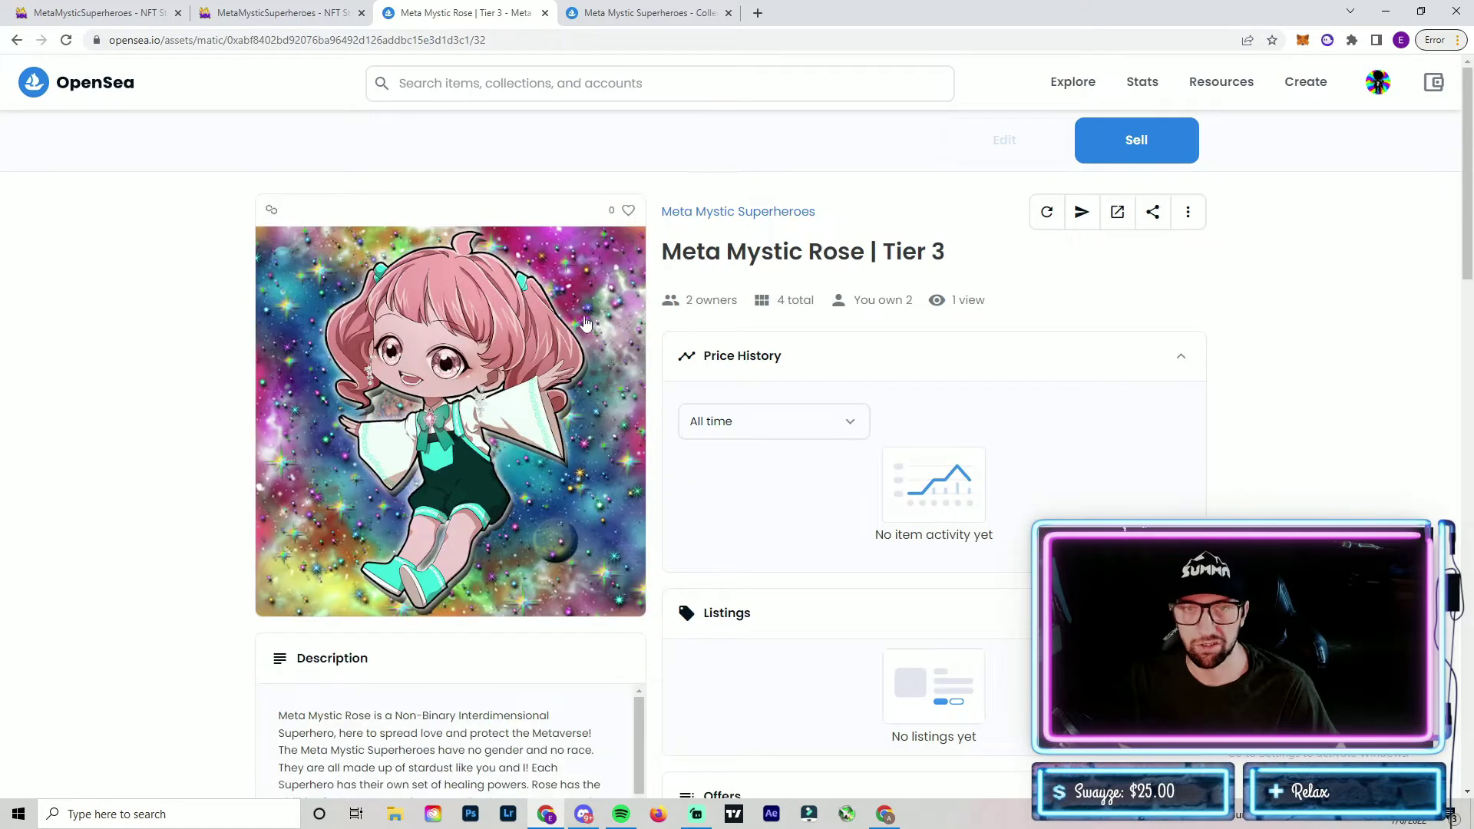
scroll(187, 349, "down", 8)
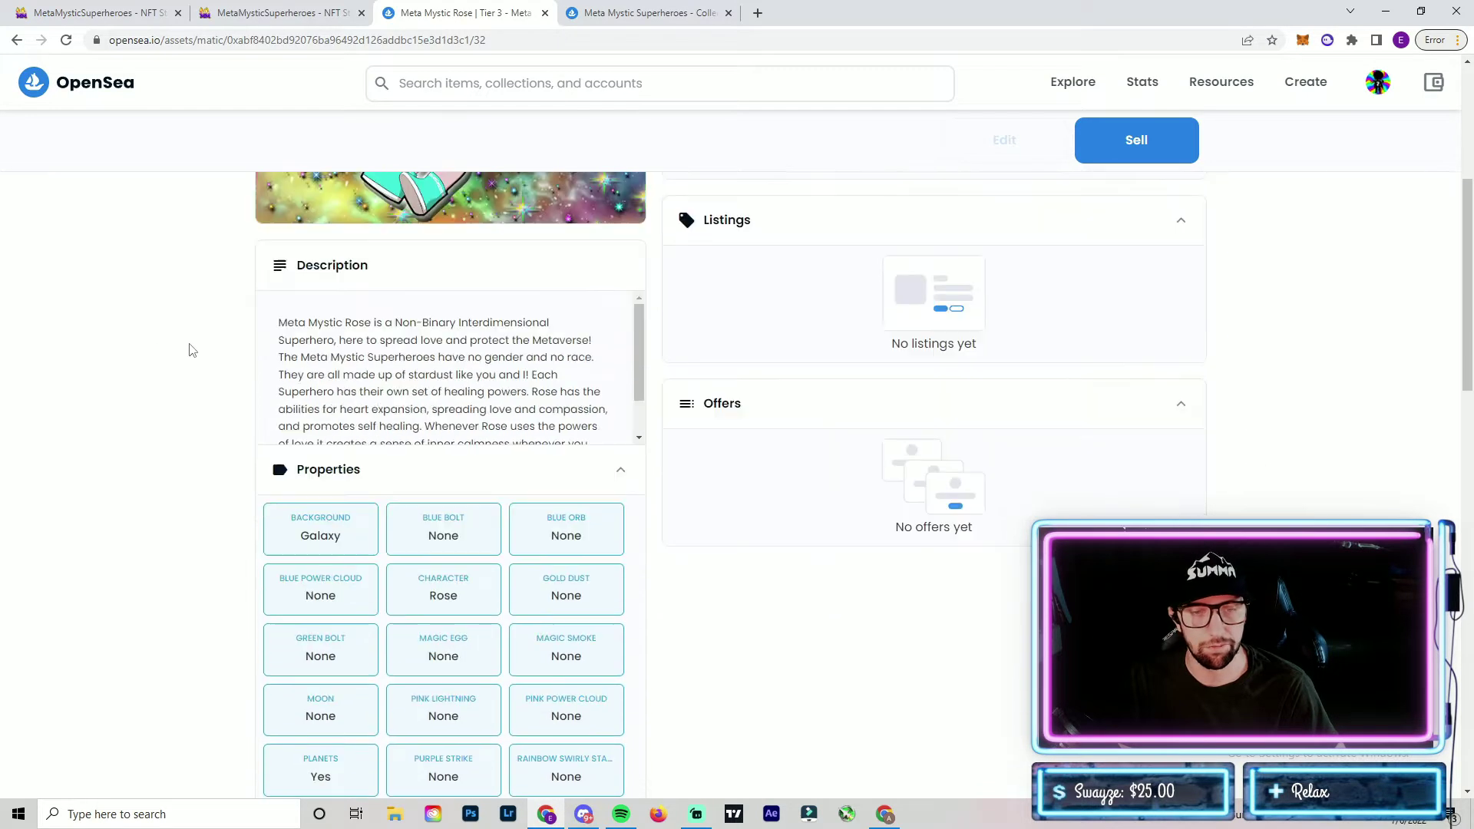
scroll(192, 350, "up", 8)
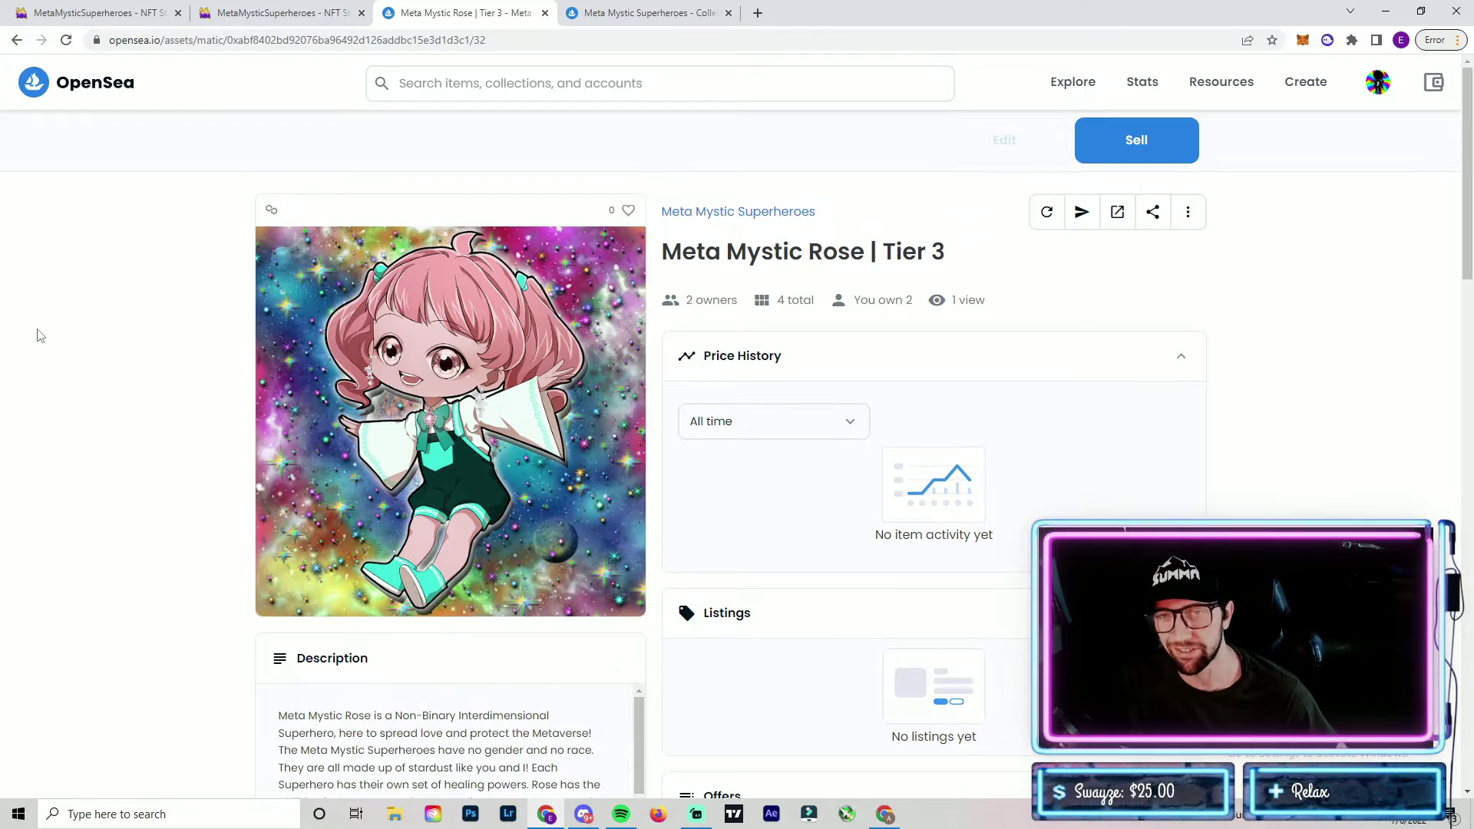
- Return to the hidden items and open the Meta Mystic Aqua | Tier 1 item page
key("alt+Left")
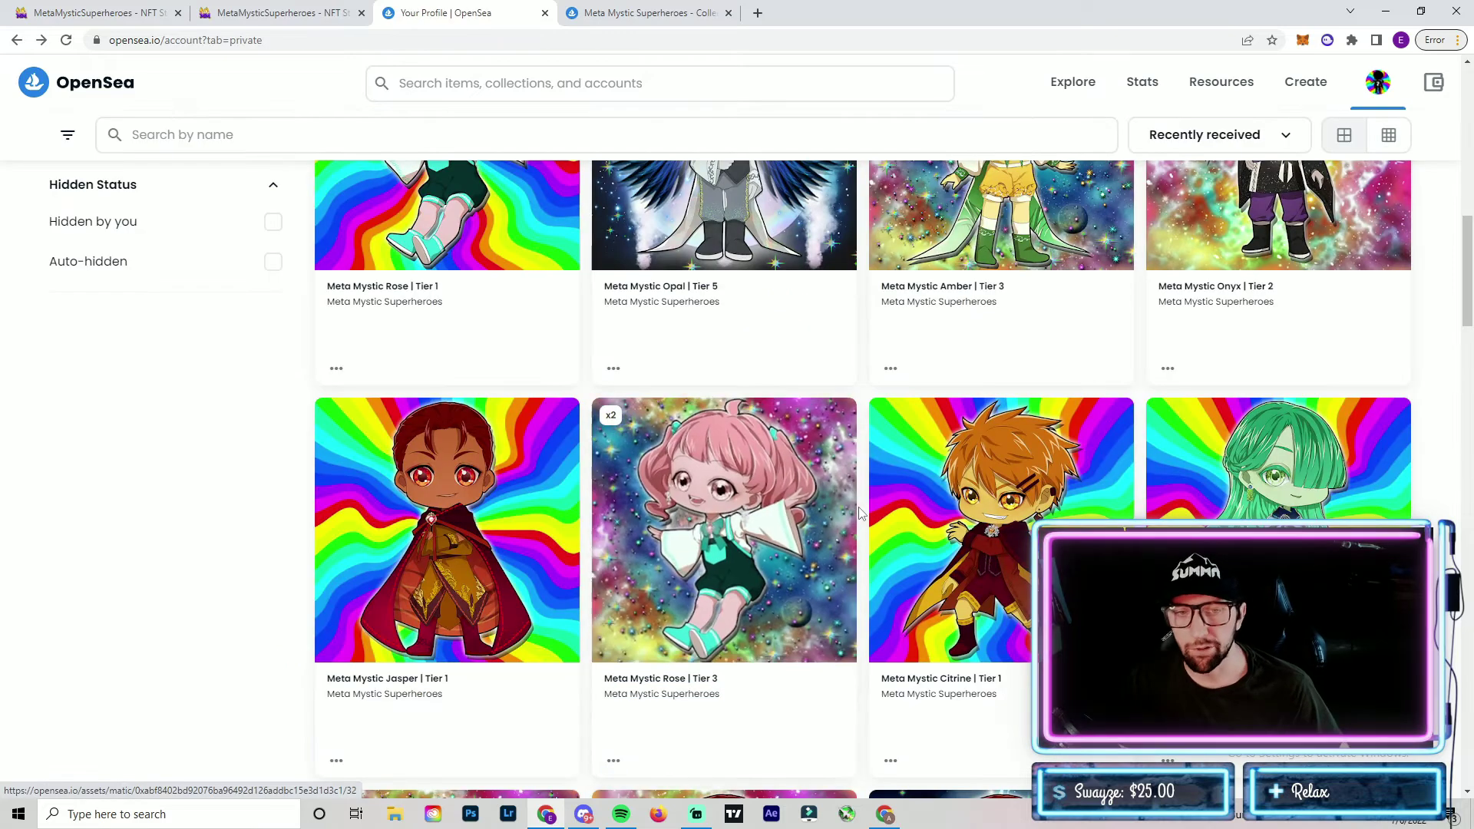
scroll(862, 512, "down", 4)
scroll(861, 512, "down", 5)
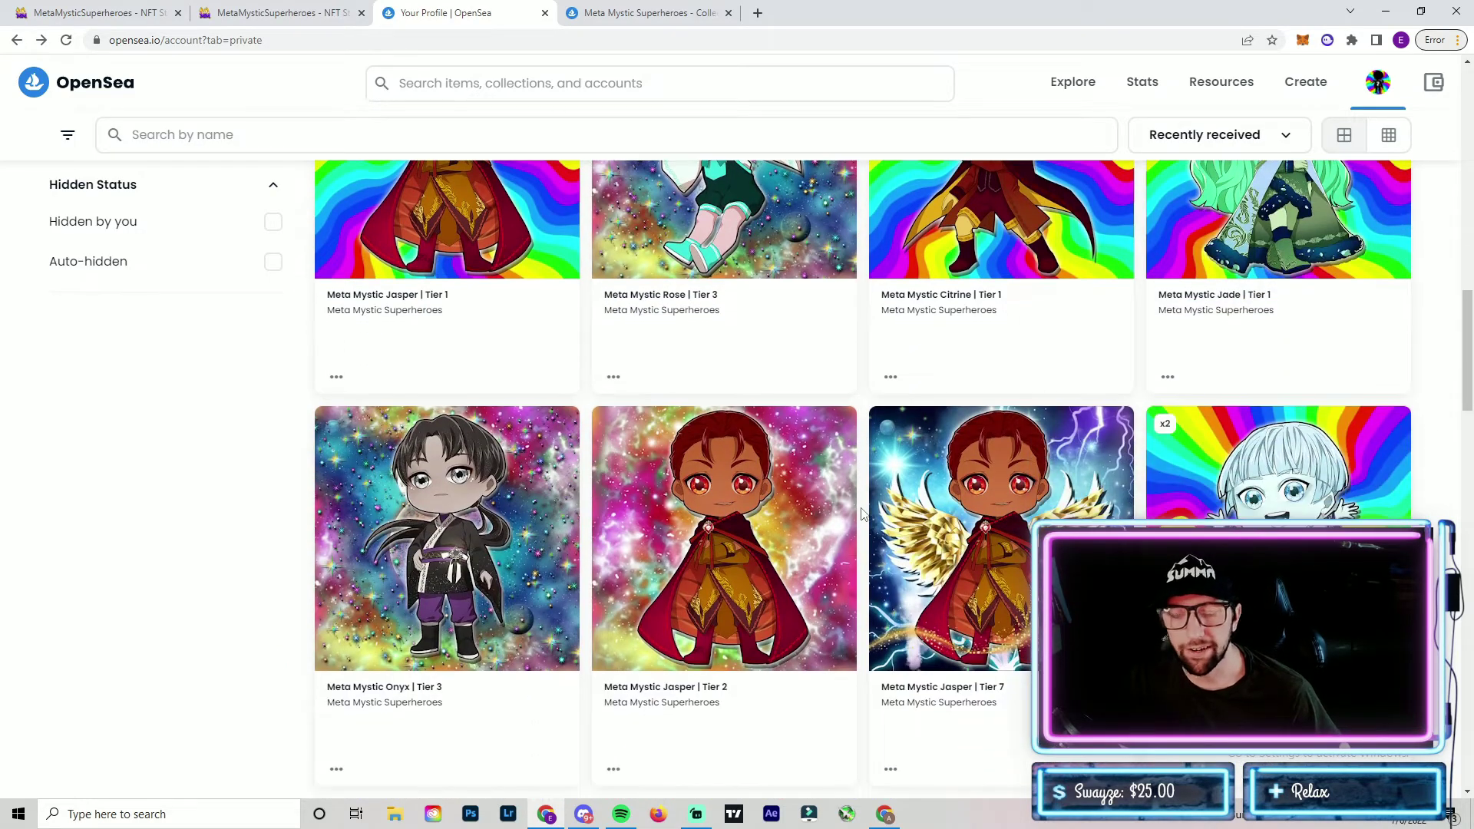
scroll(861, 511, "up", 2)
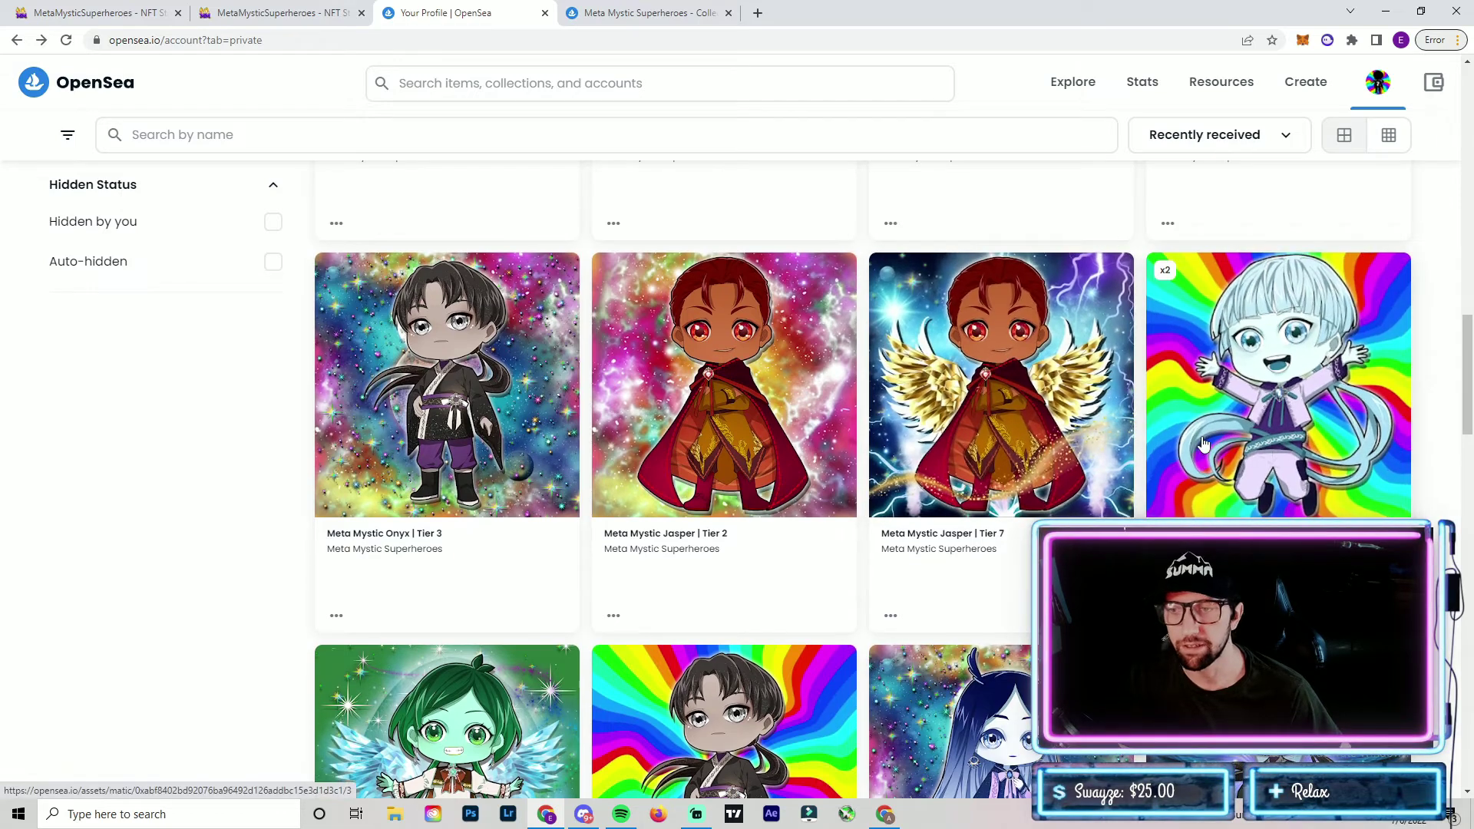
left_click(1203, 445)
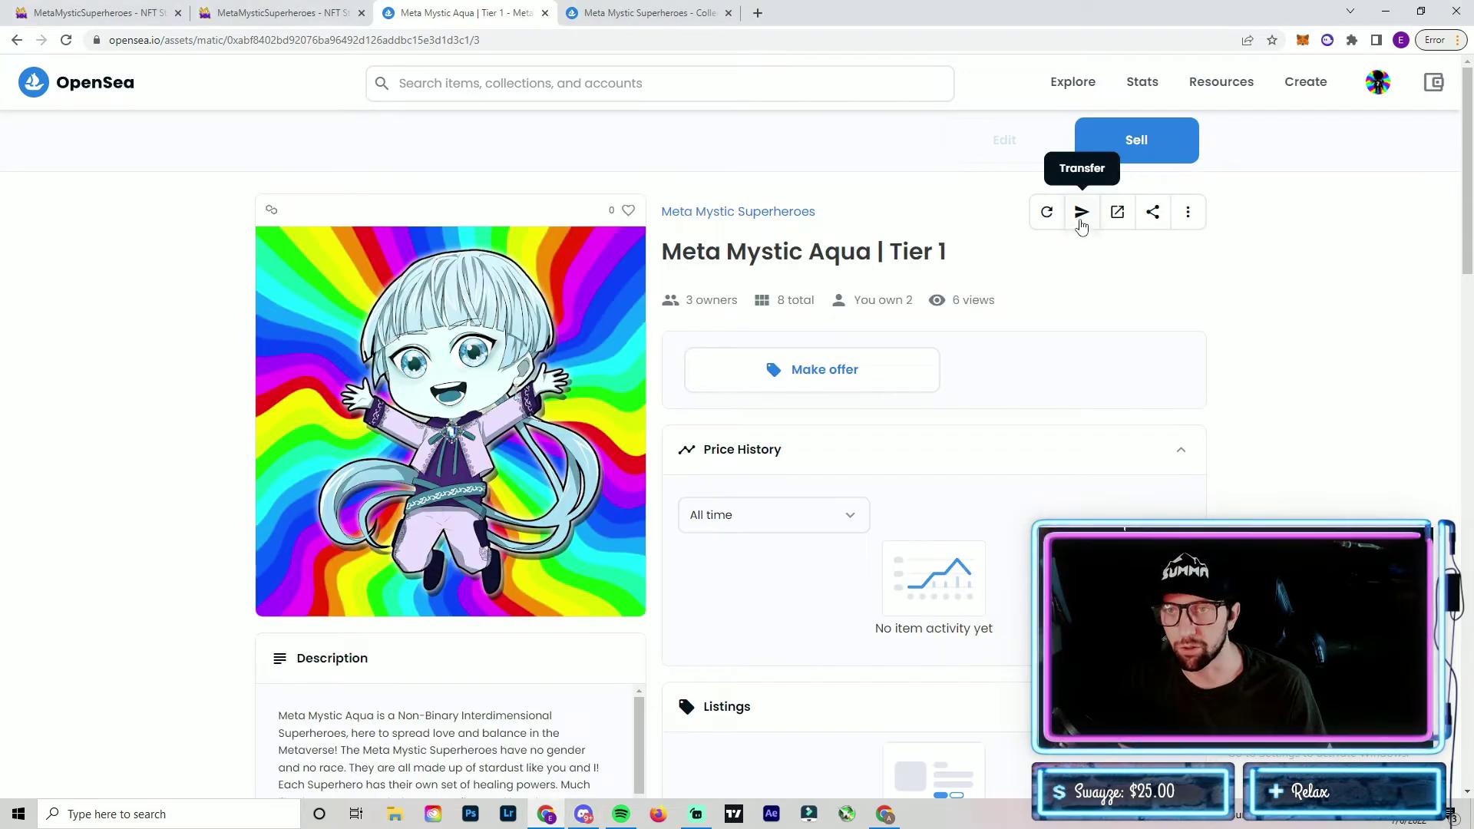
- Try to transfer Meta Mystic Aqua | Tier 1 to another wallet address, approving it in MetaMask with the site-suggested gas fee
left_click(1074, 235)
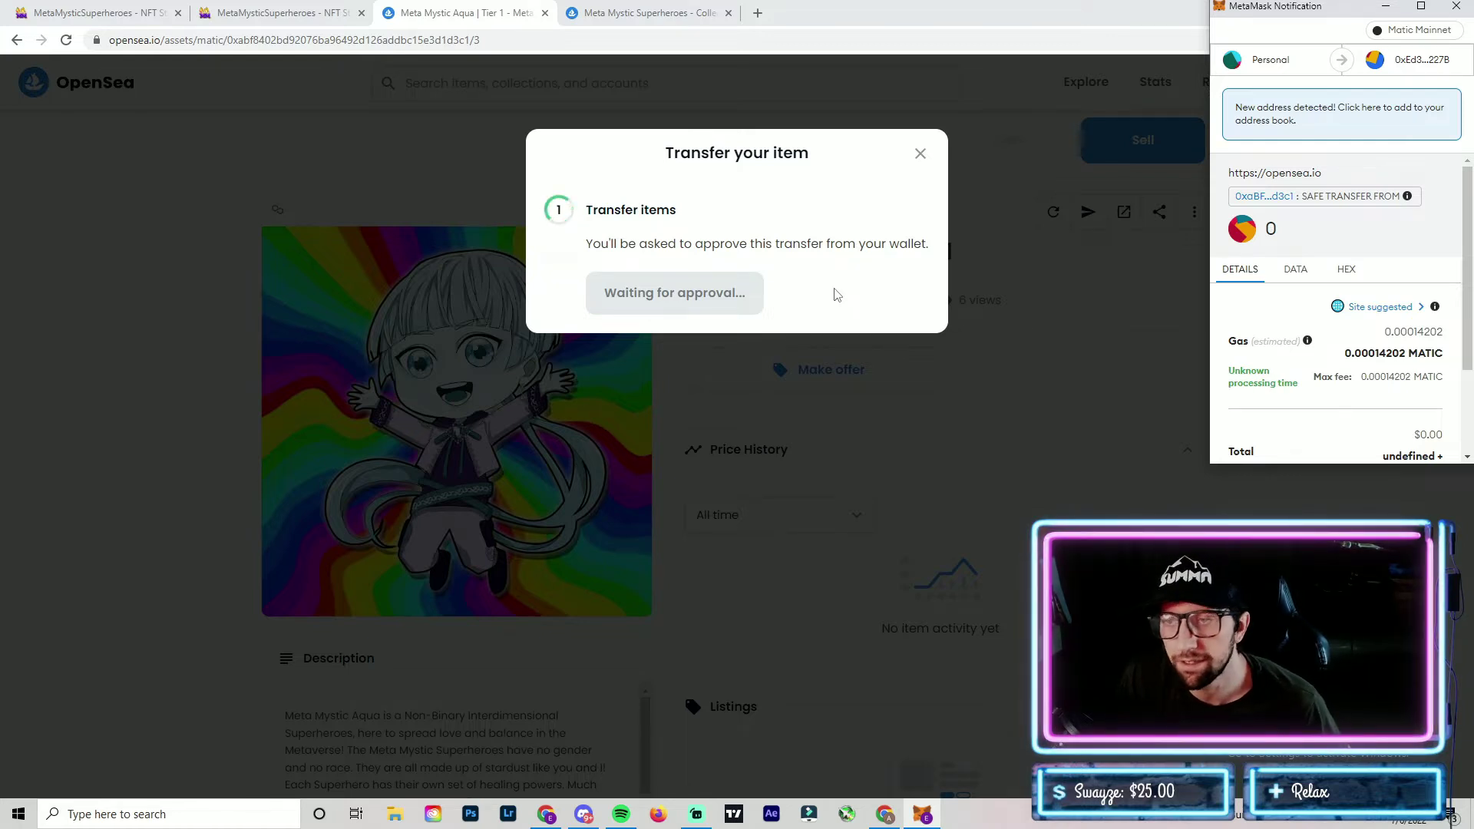
scroll(1373, 371, "down", 3)
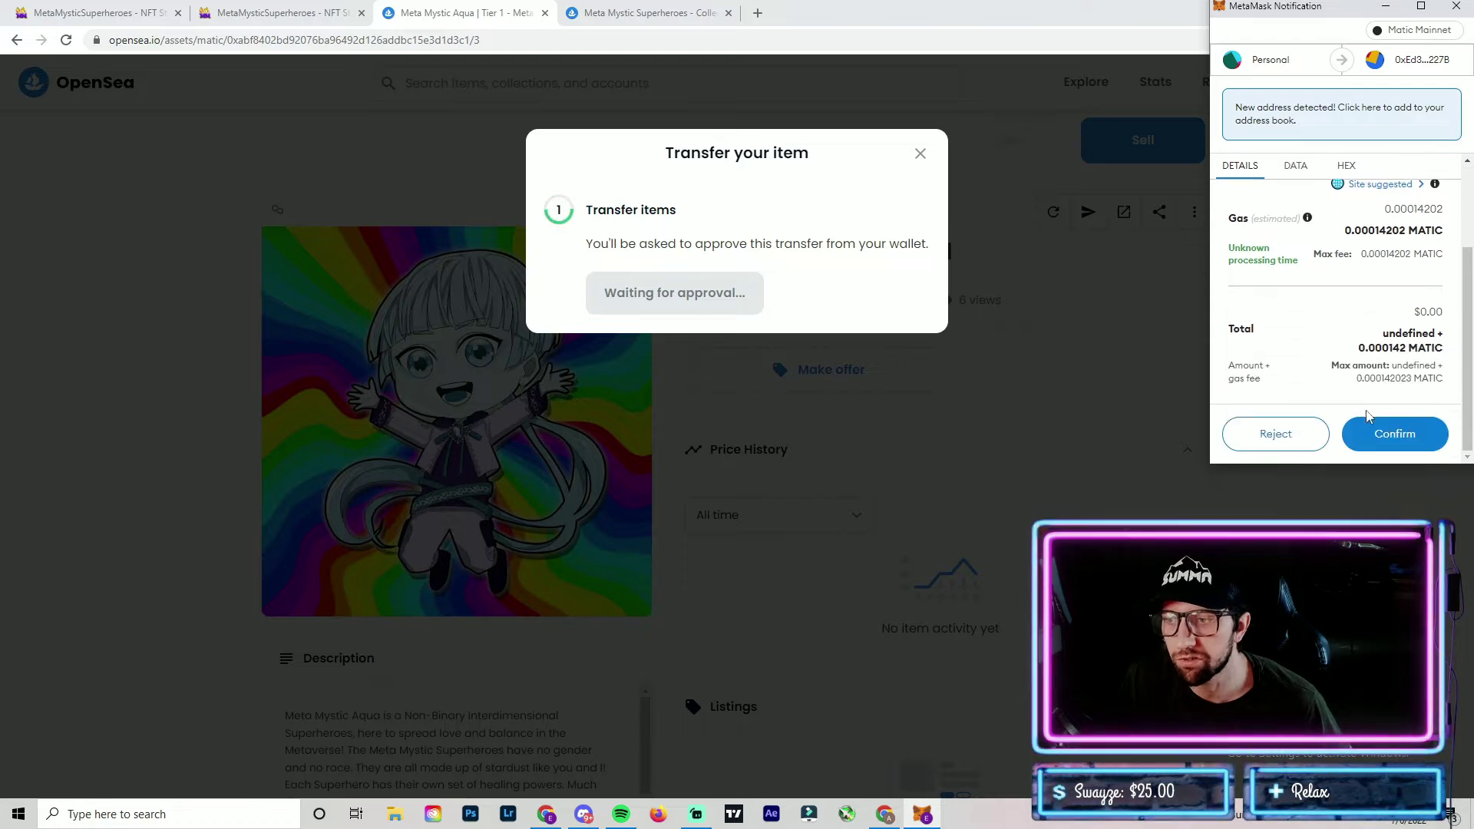
left_click(1382, 436)
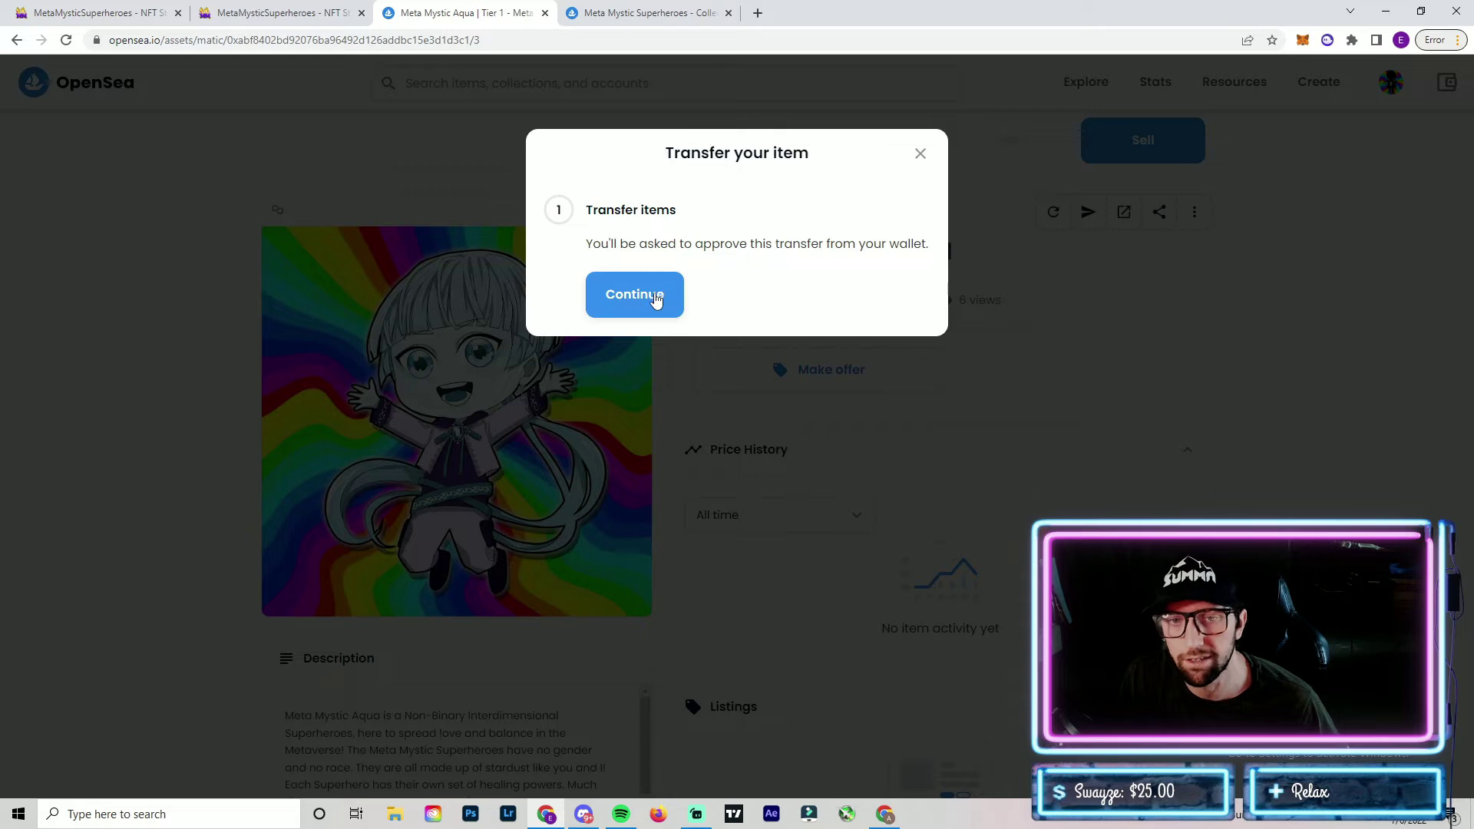
- Resubmit the Meta Mystic Aqua | Tier 1 transfer with the Market gas fee, approve it in MetaMask and dismiss the completion message
left_click(656, 299)
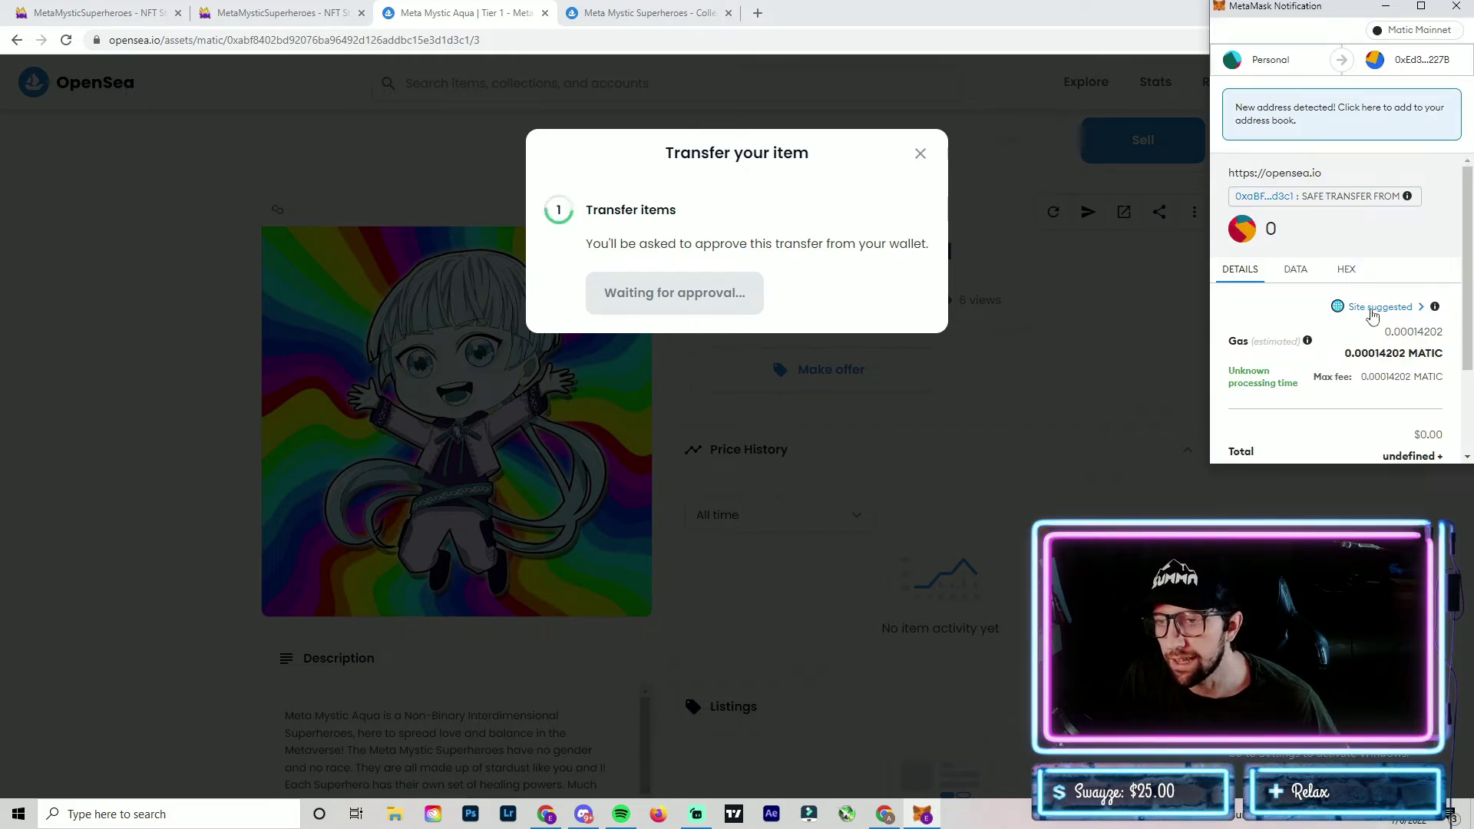
left_click(1372, 315)
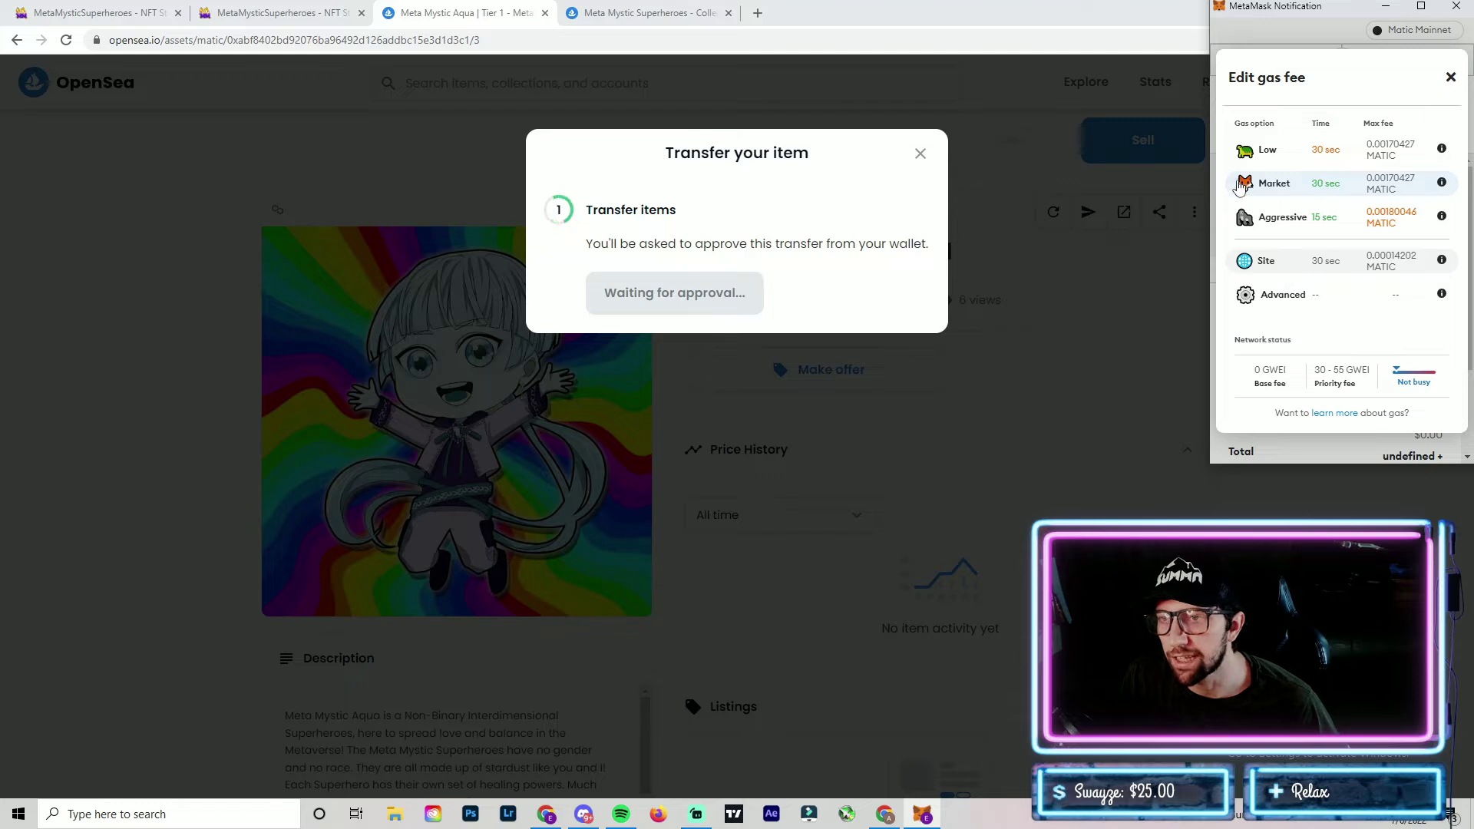
left_click(1278, 182)
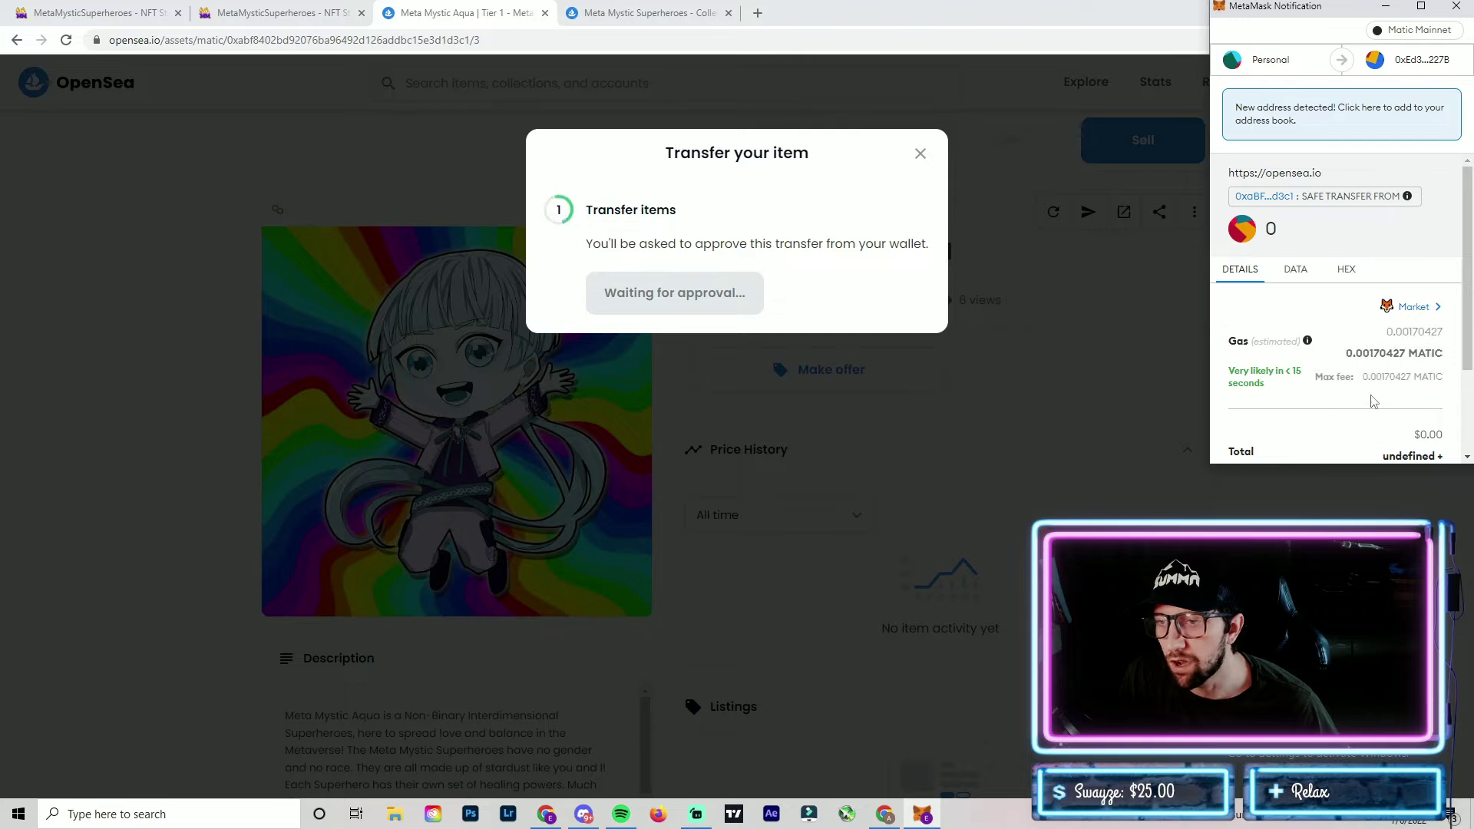
scroll(1335, 430, "down", 2)
left_click(1386, 444)
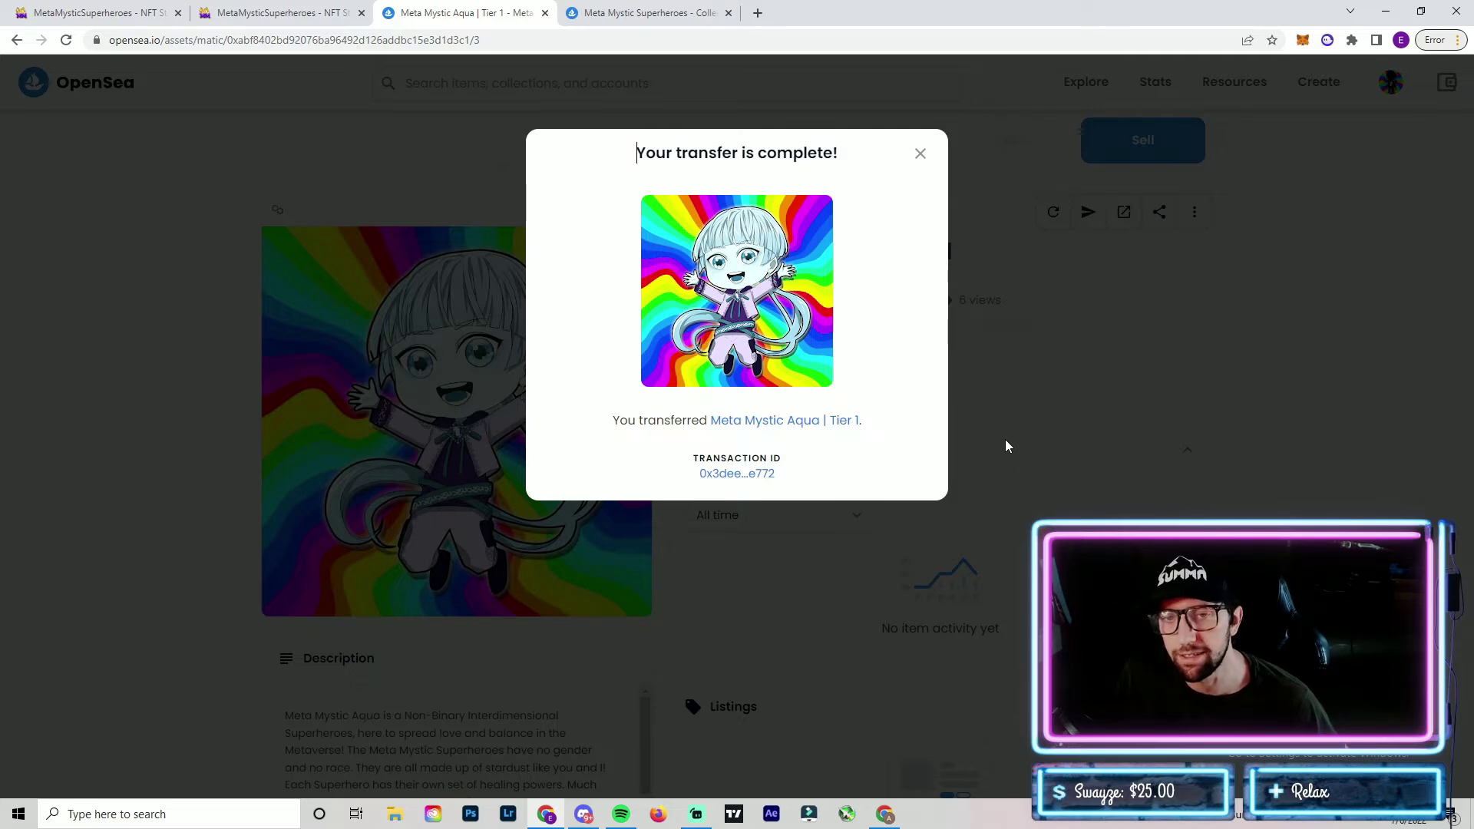
left_click(921, 155)
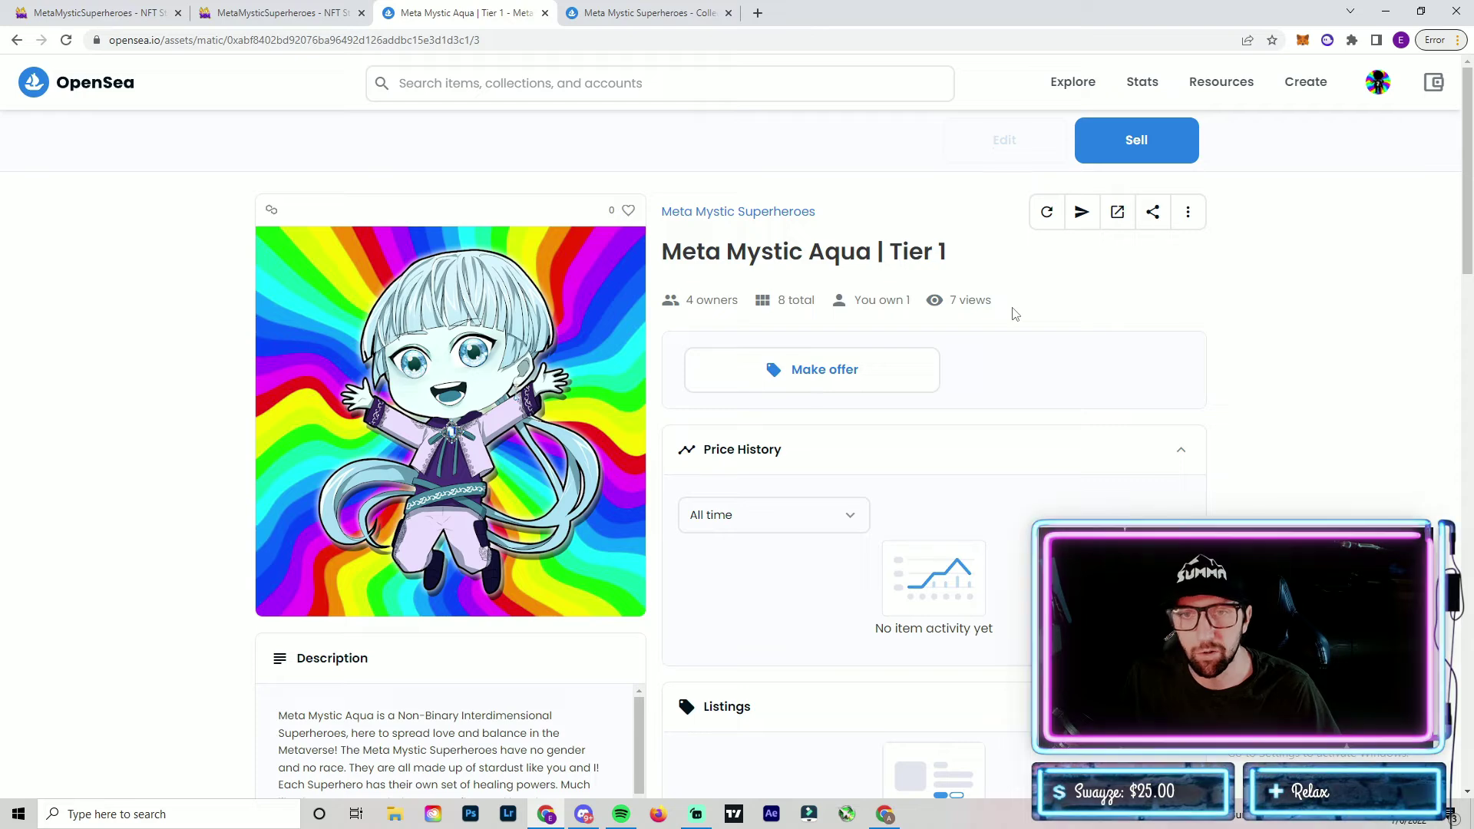
- Go back to the hidden items and open Meta Mystic Sapphire | Tier 1 to list it for sale
left_click(17, 42)
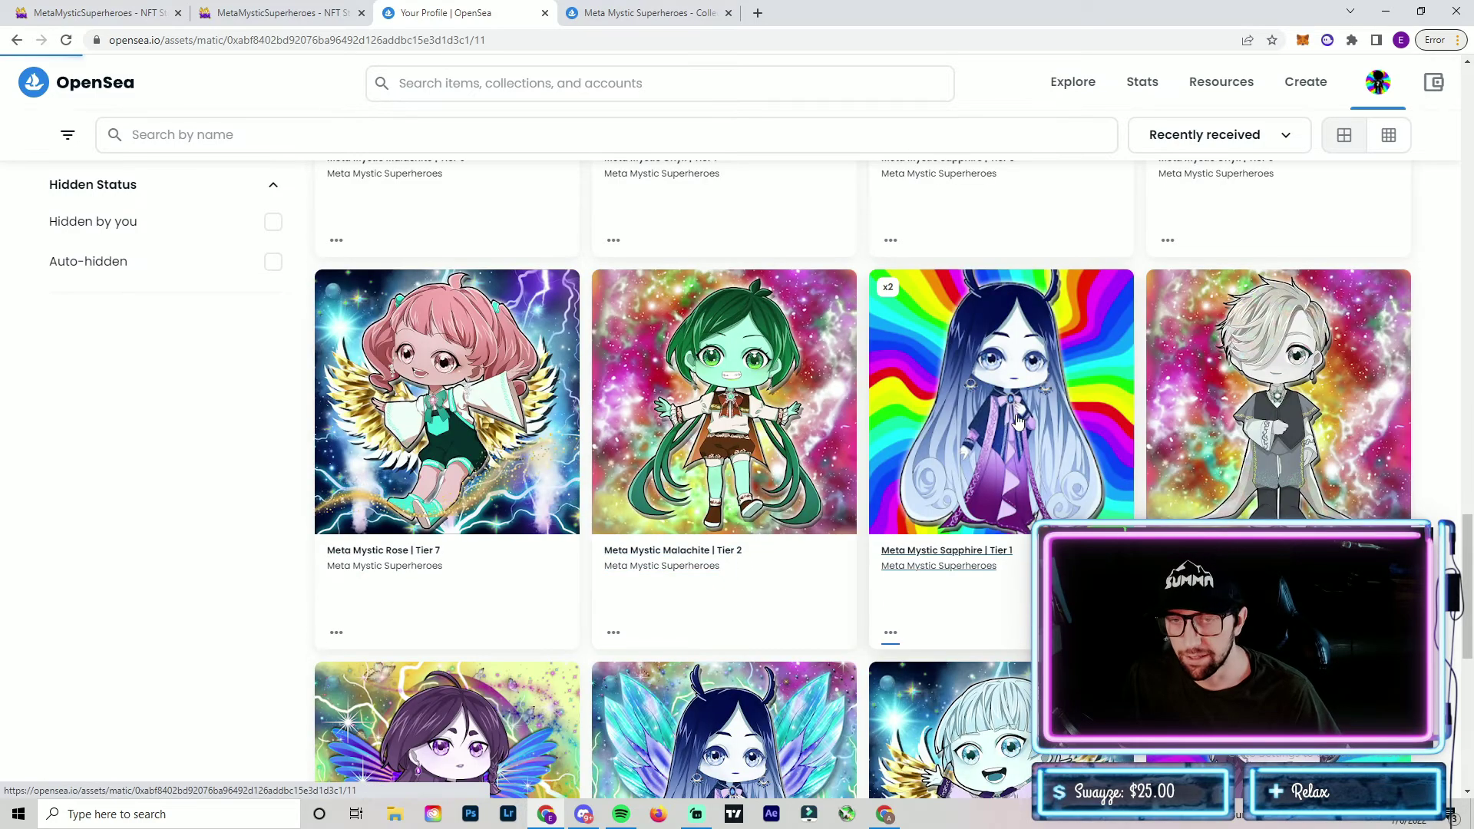
left_click(1002, 426)
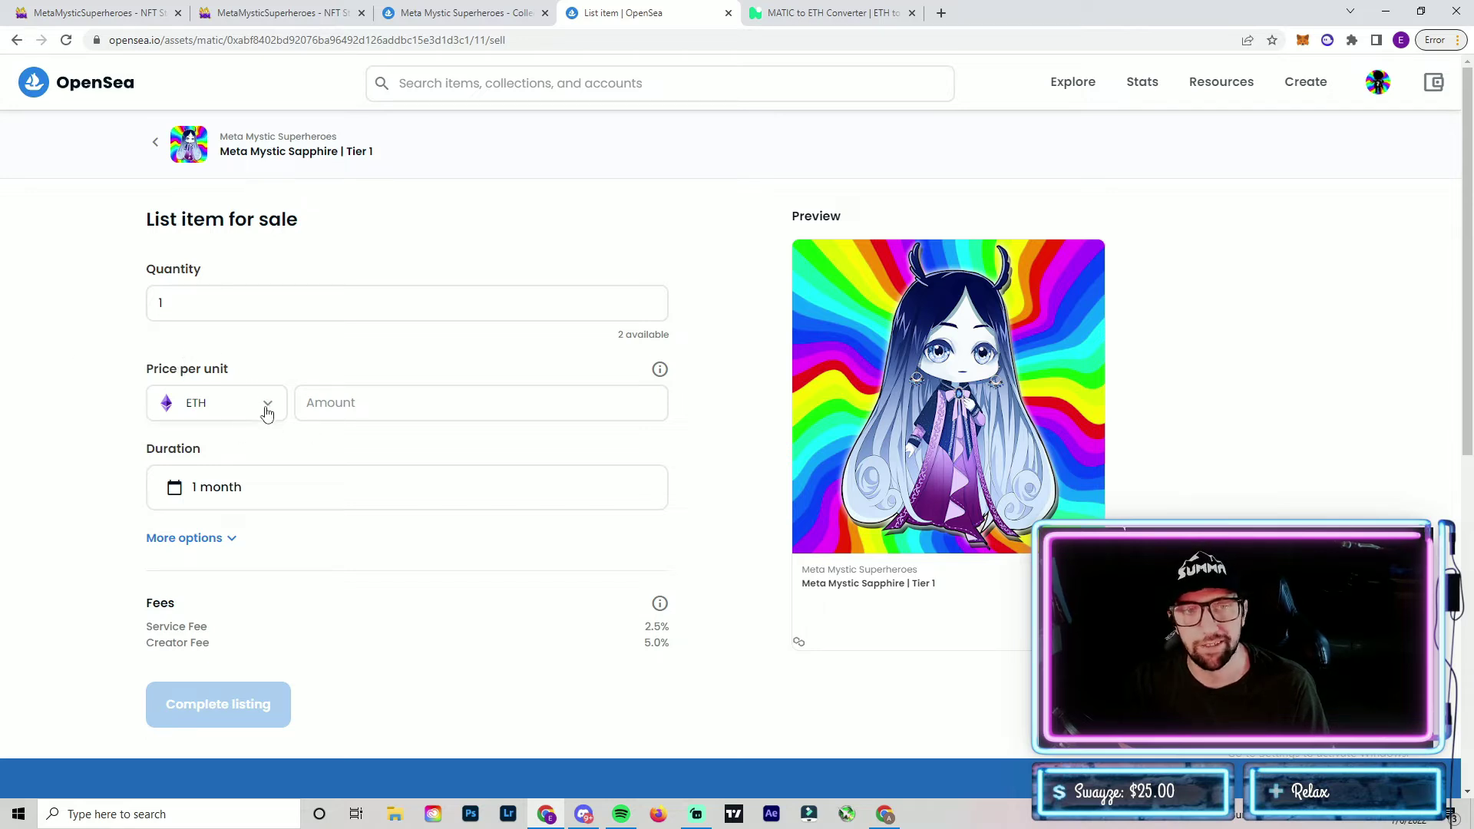
- Convert 400 MATIC to ETH in the Nomics converter
left_click(791, 15)
double_click(278, 335)
type("400")
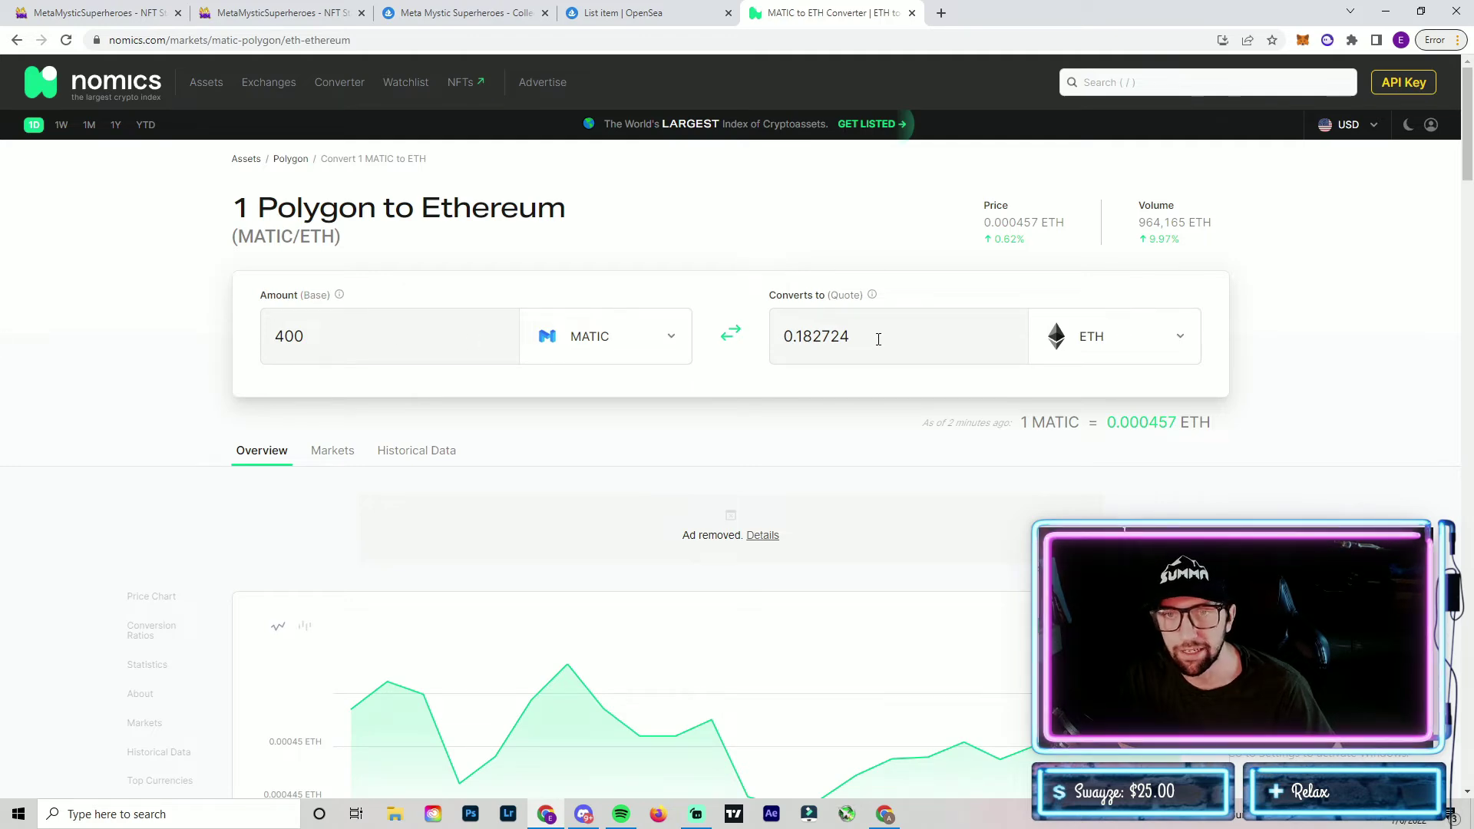
- Return to the OpenSea listing form and price Meta Mystic Sapphire | Tier 1 at 0.182 ETH per unit
left_click(622, 14)
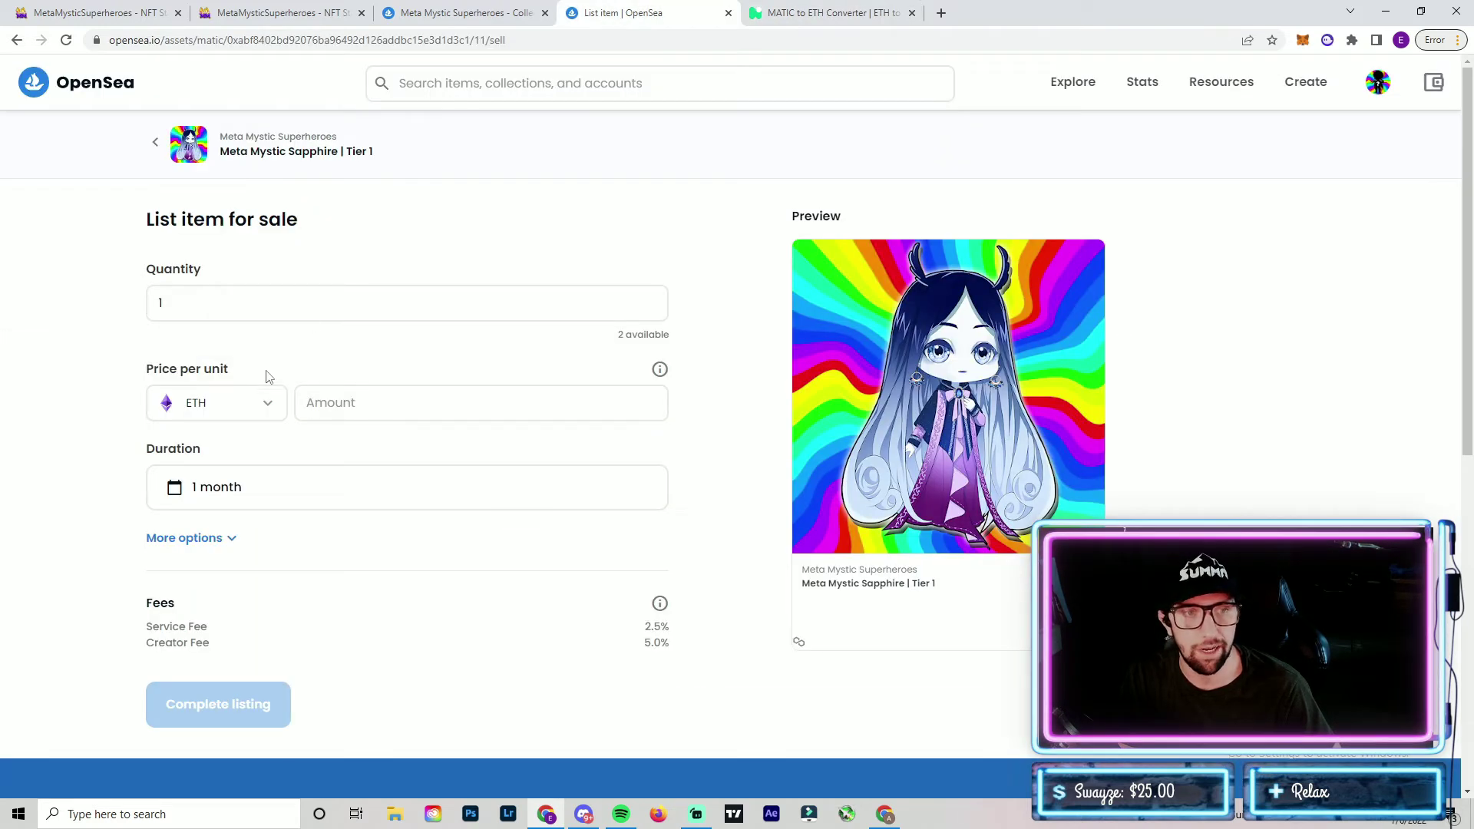
left_click(349, 403)
type("0")
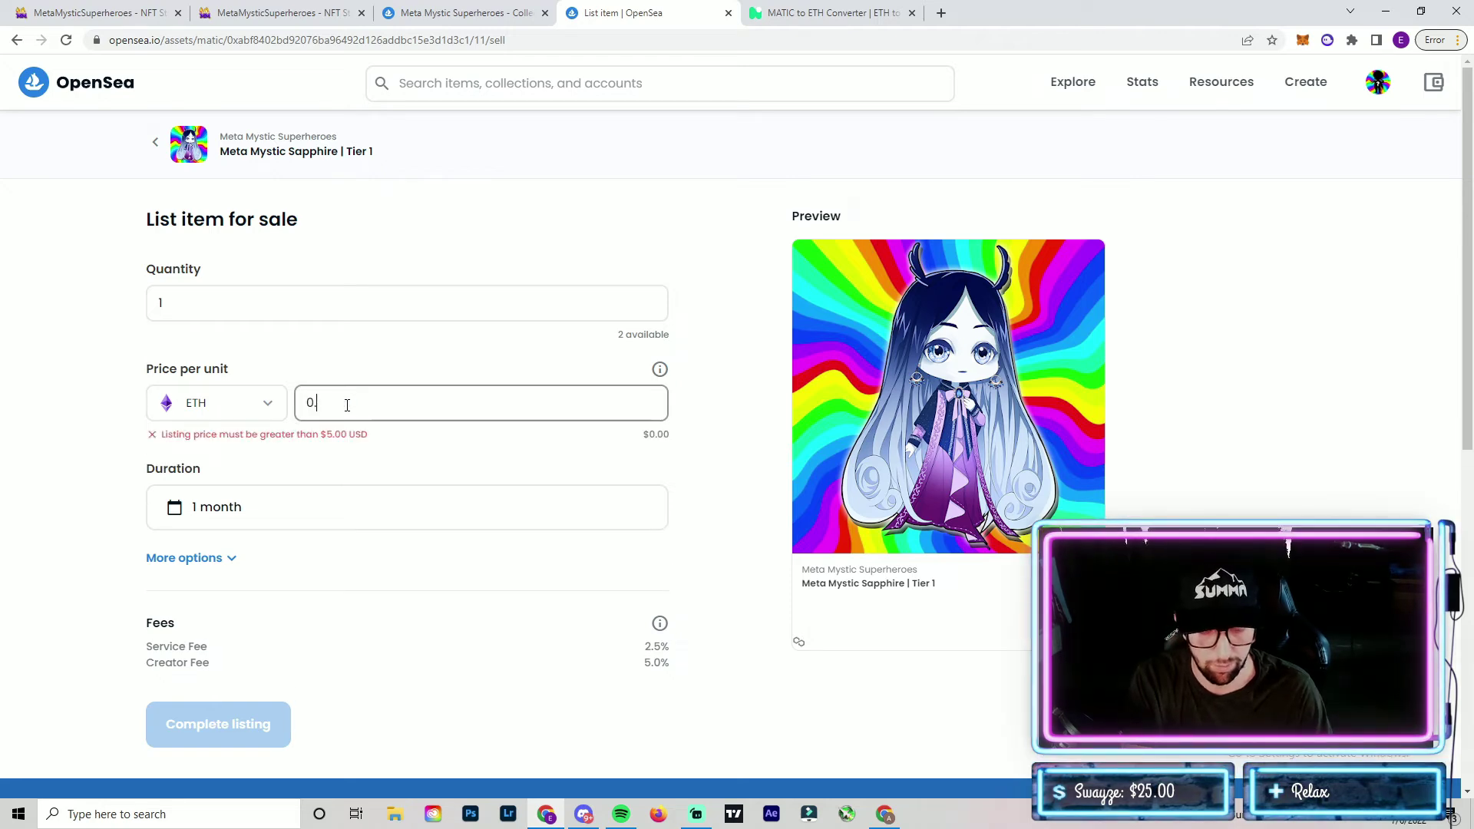
type(".182")
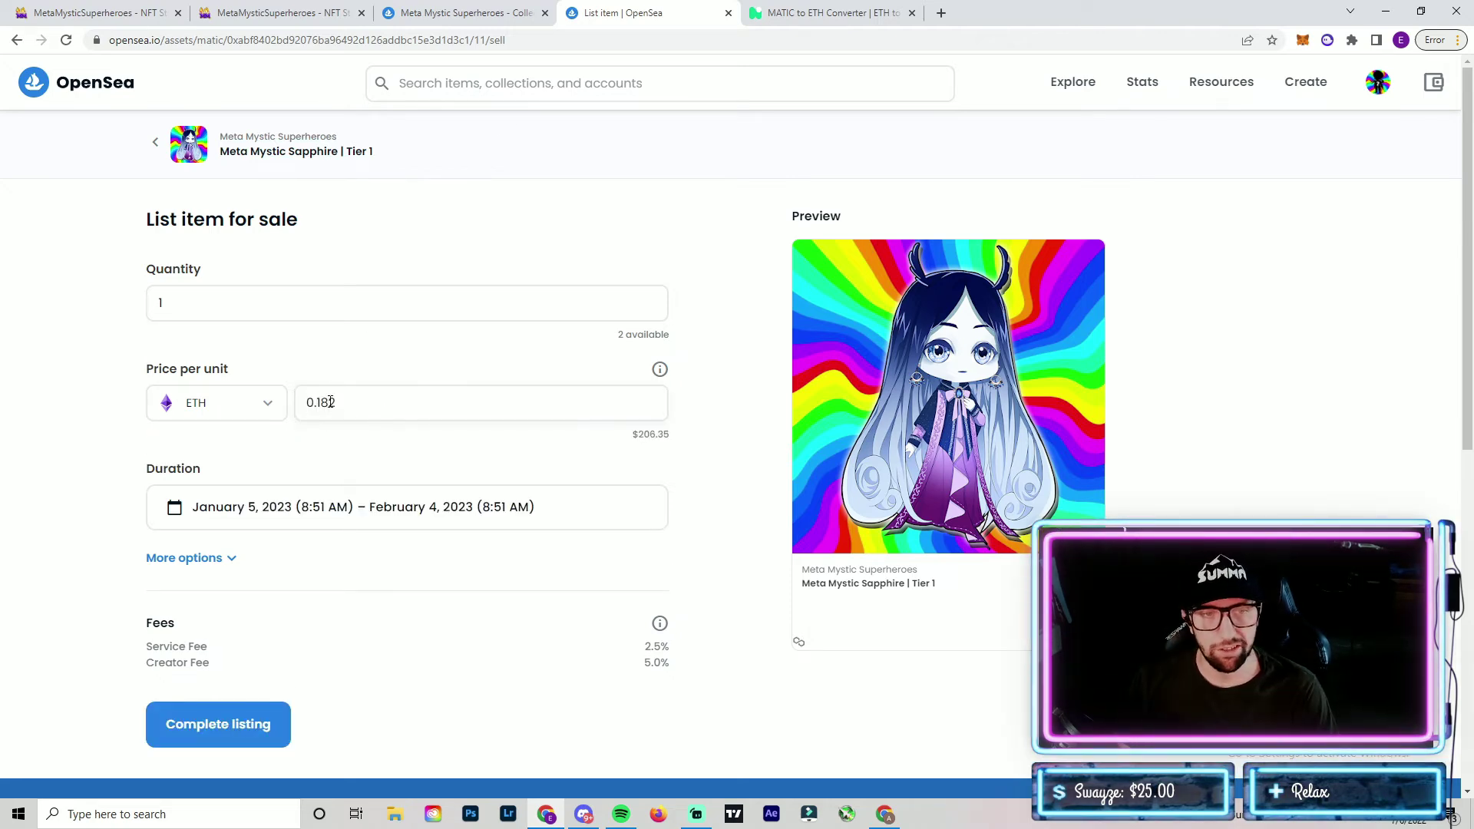
- Try to set the listing's duration to the 6 months date range
left_click(280, 508)
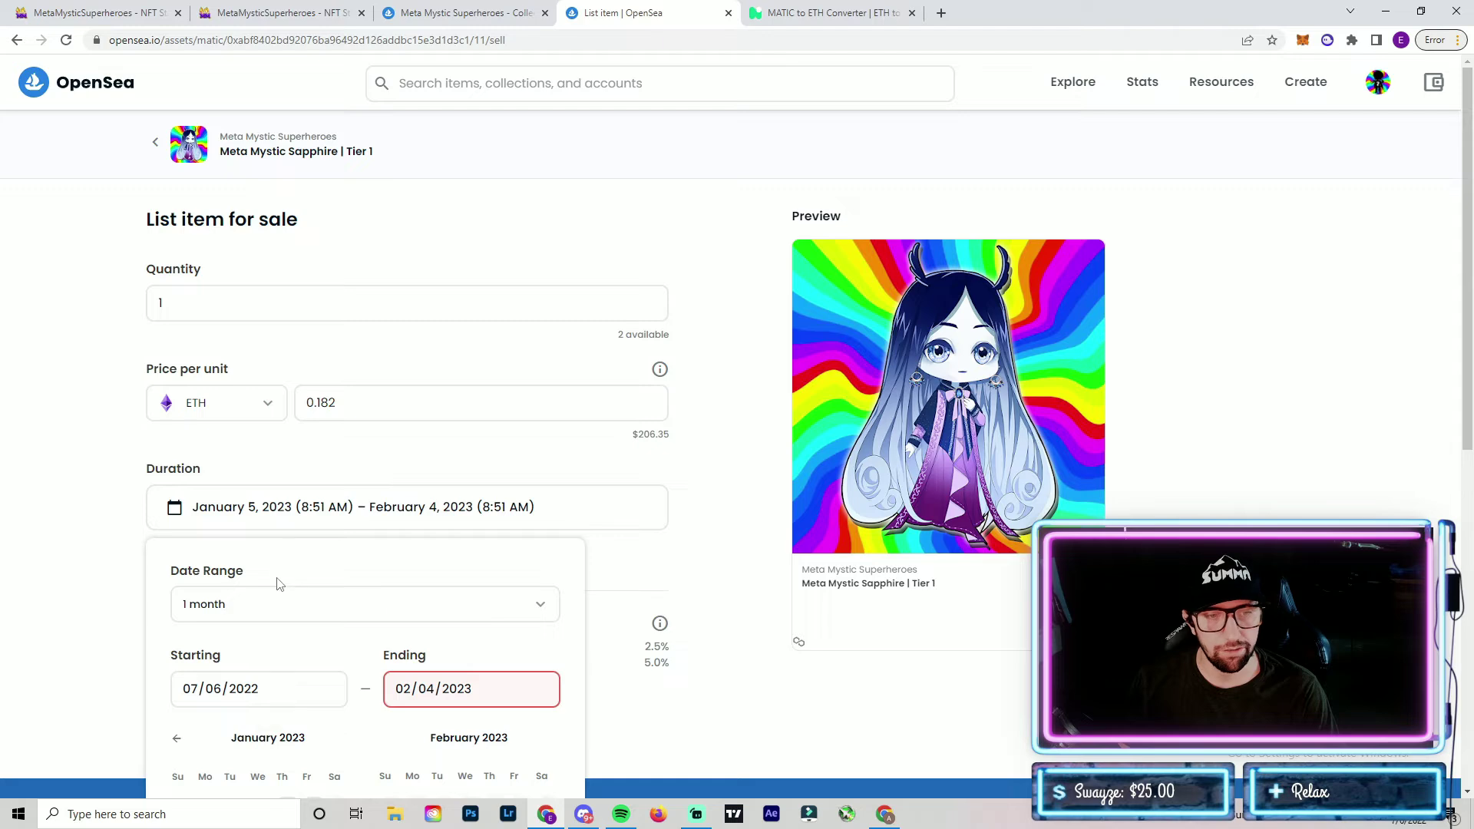
left_click(283, 602)
scroll(274, 576, "down", 2)
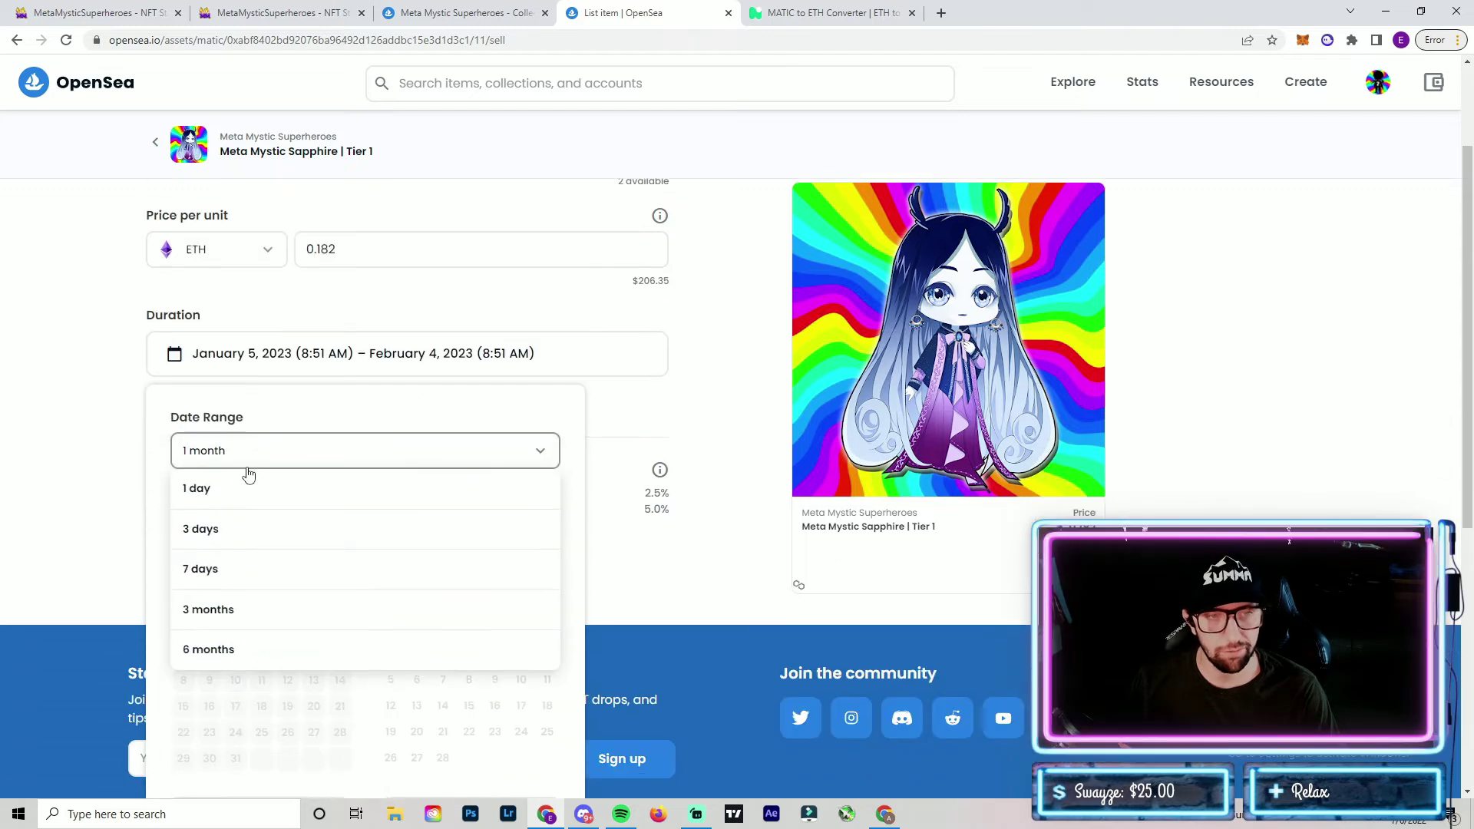
left_click(246, 657)
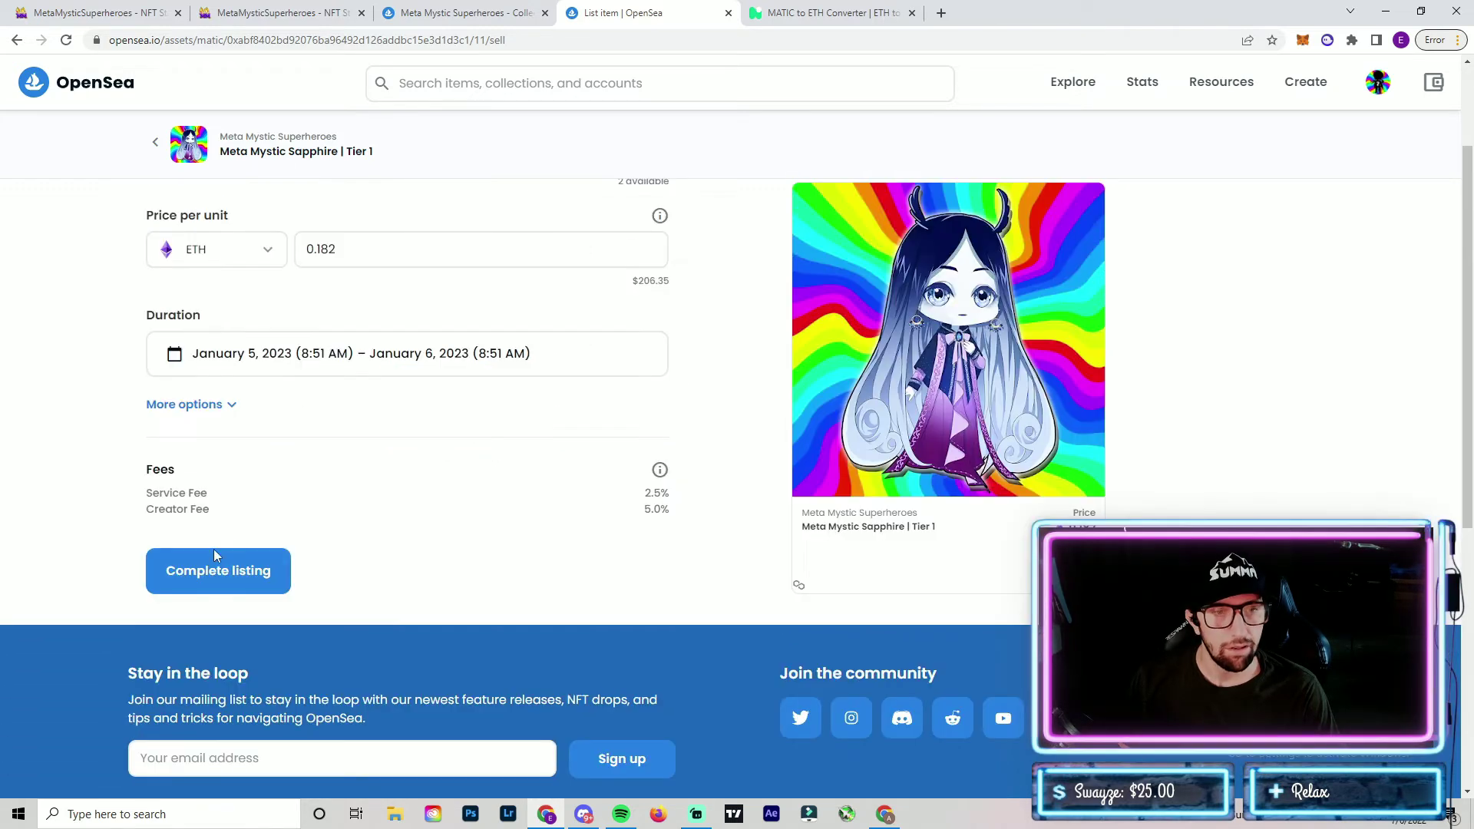
- Submit the listing and approve the collection in MetaMask using the Market gas fee
left_click(245, 577)
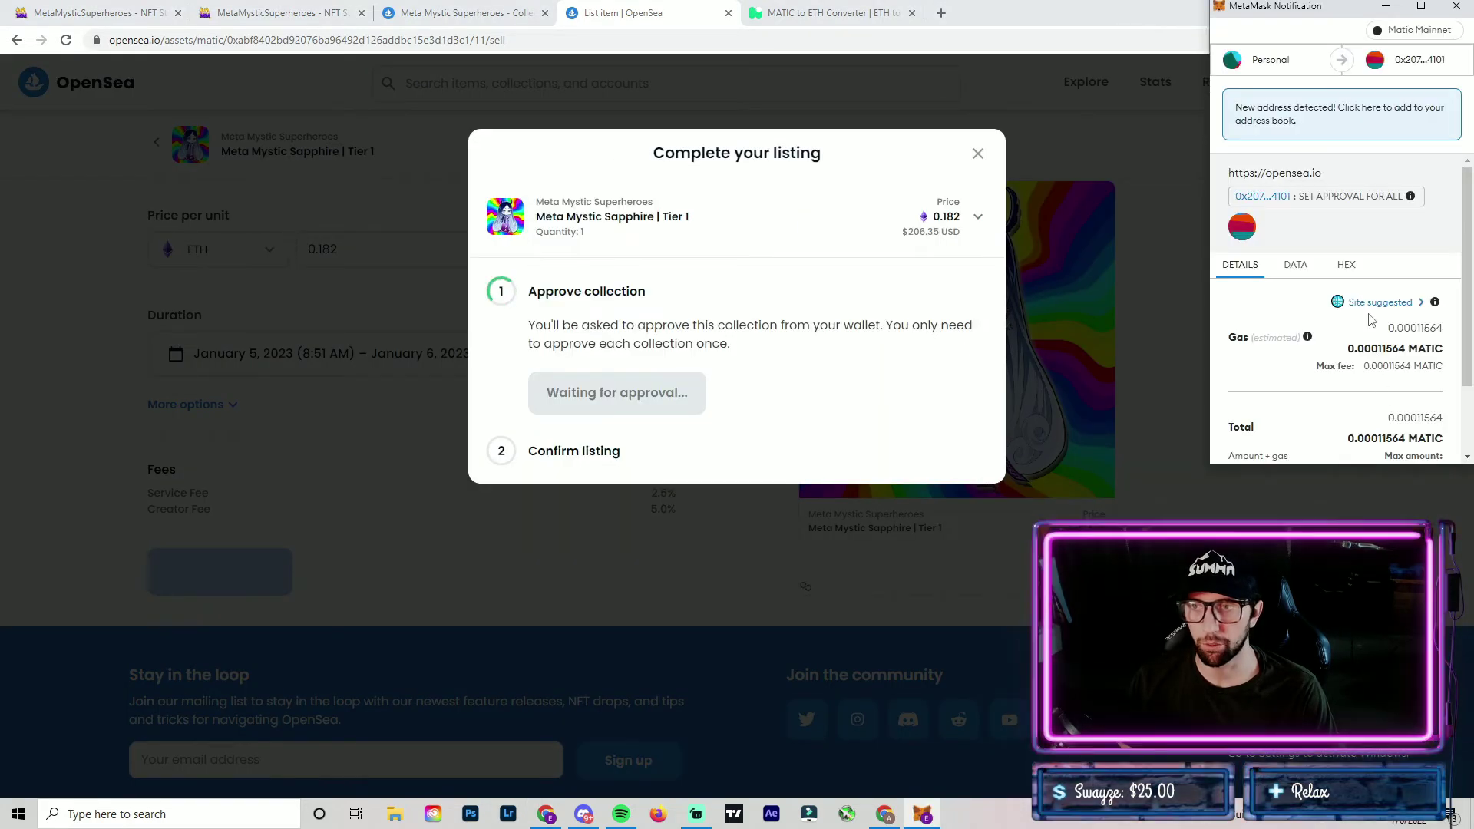
scroll(1370, 315, "down", 2)
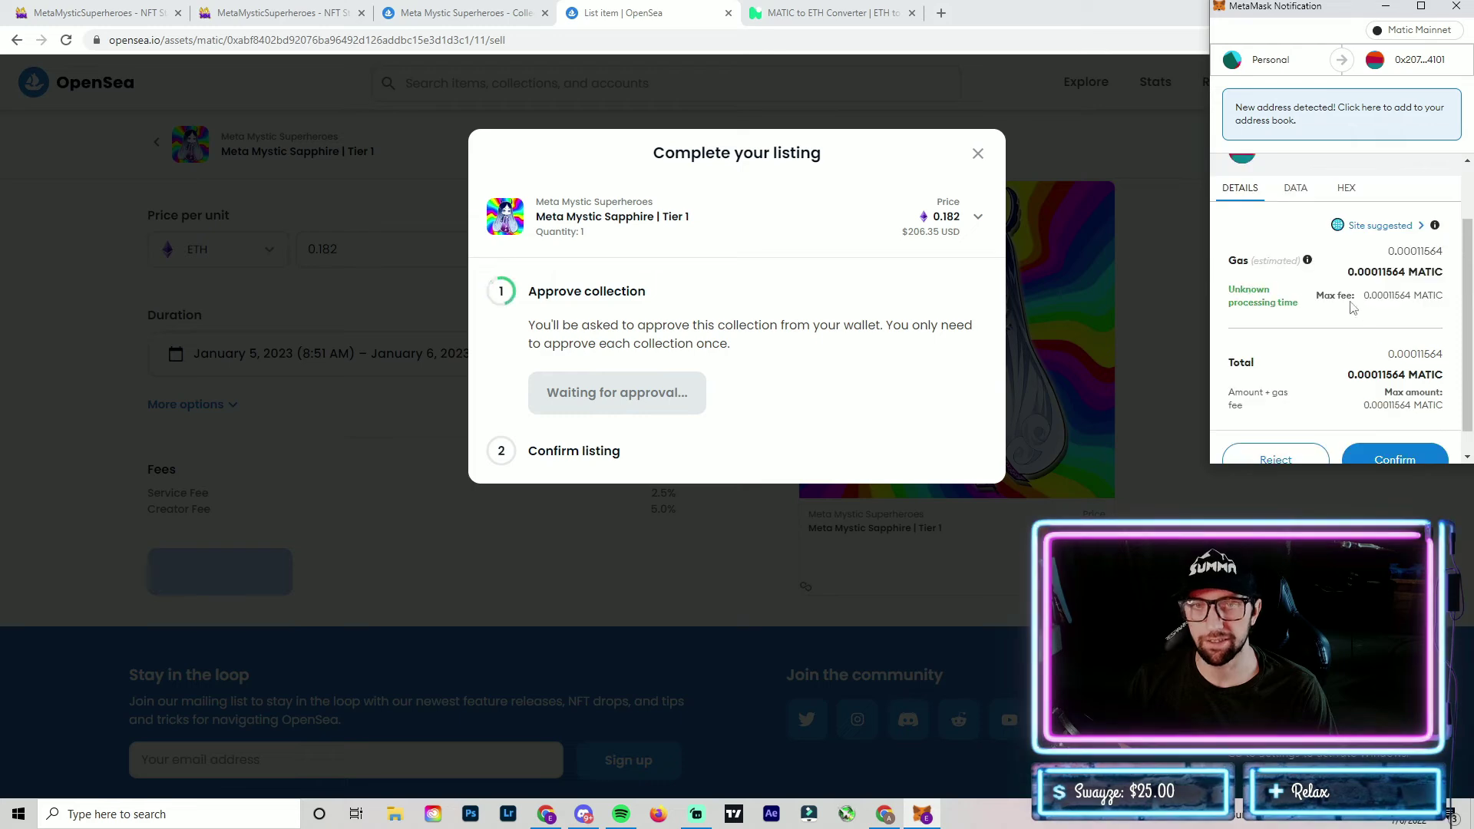
left_click(1361, 201)
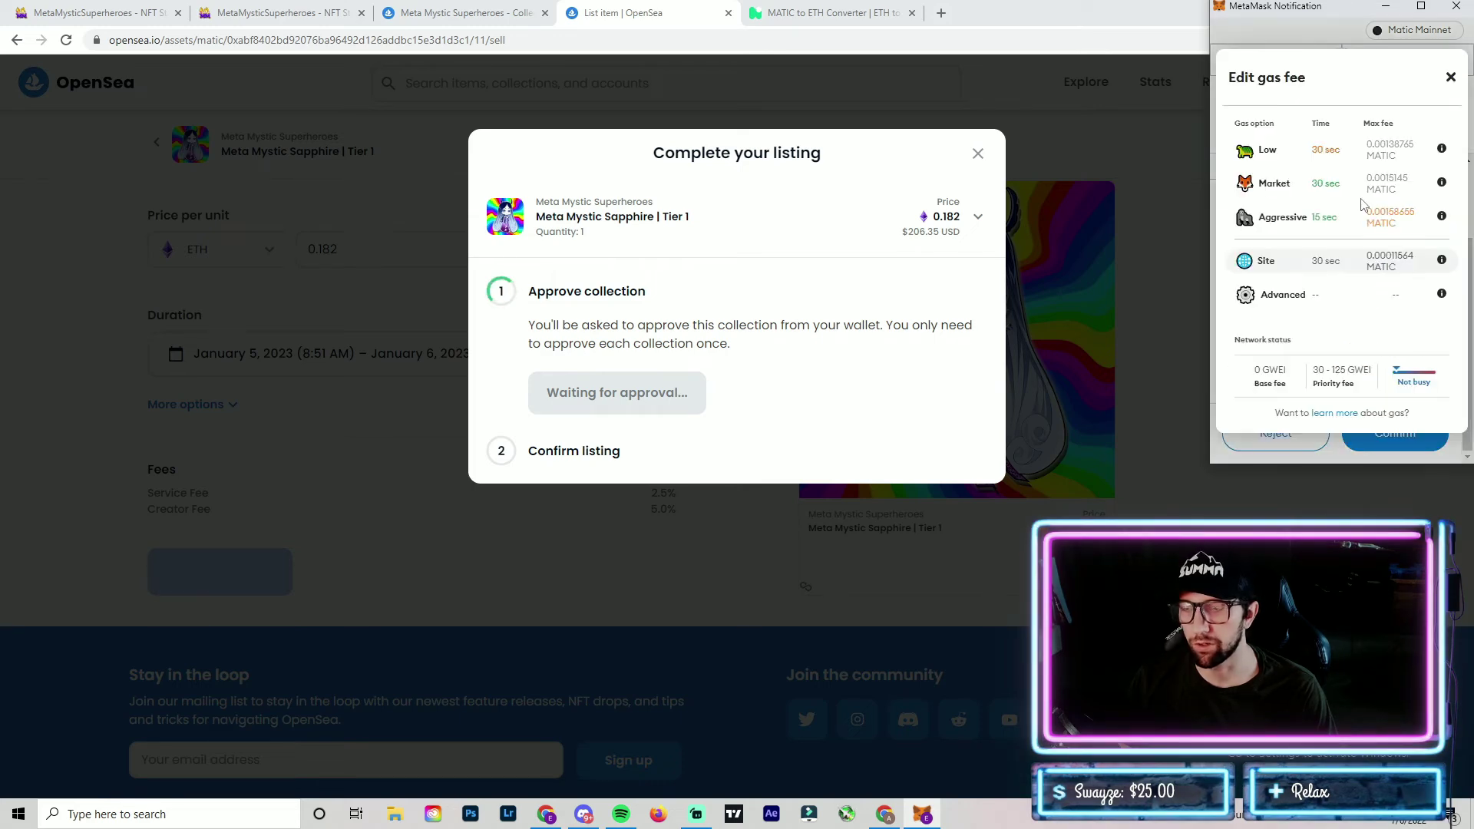
left_click(1280, 185)
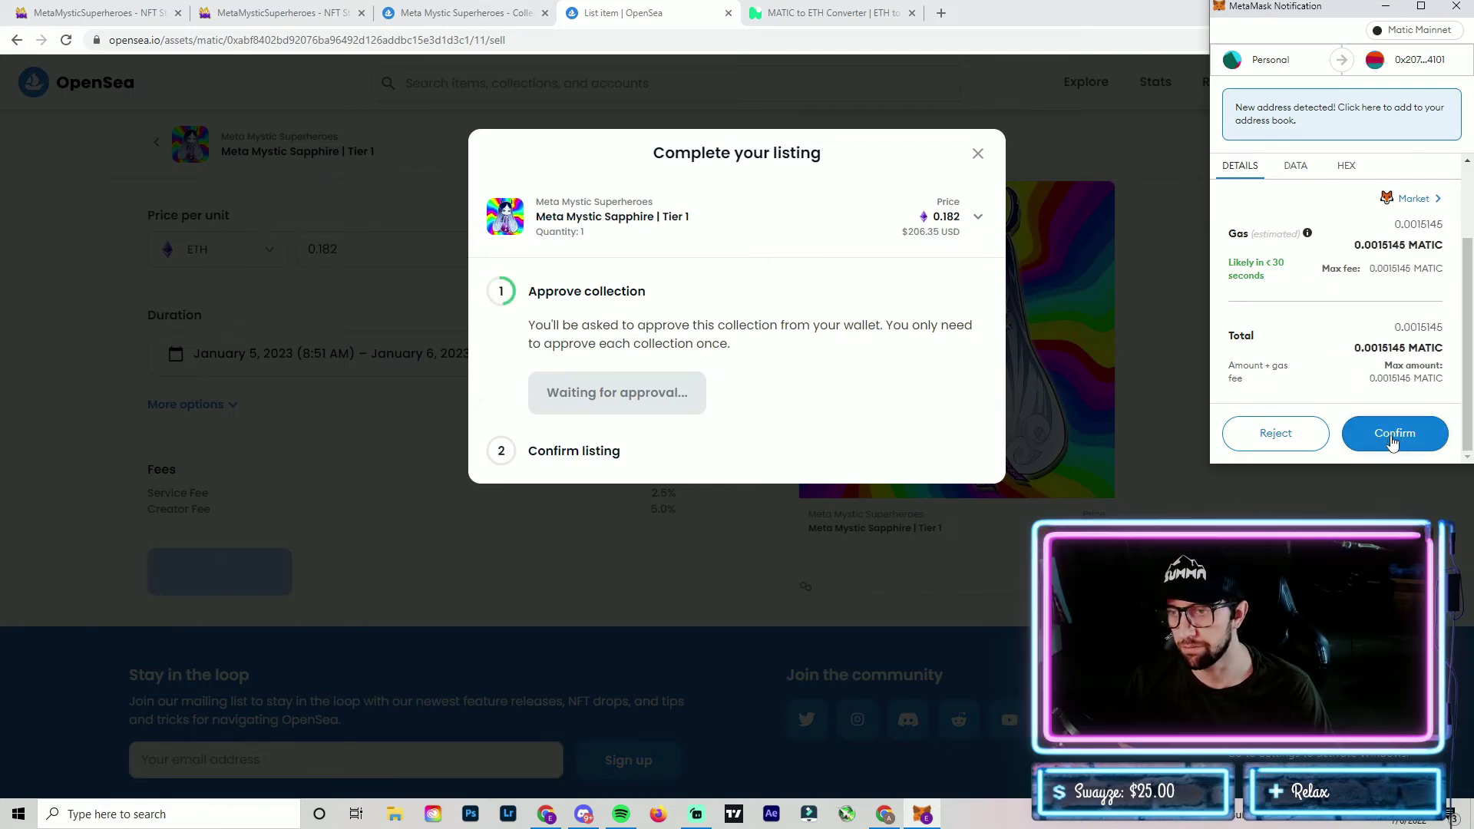
left_click(1395, 442)
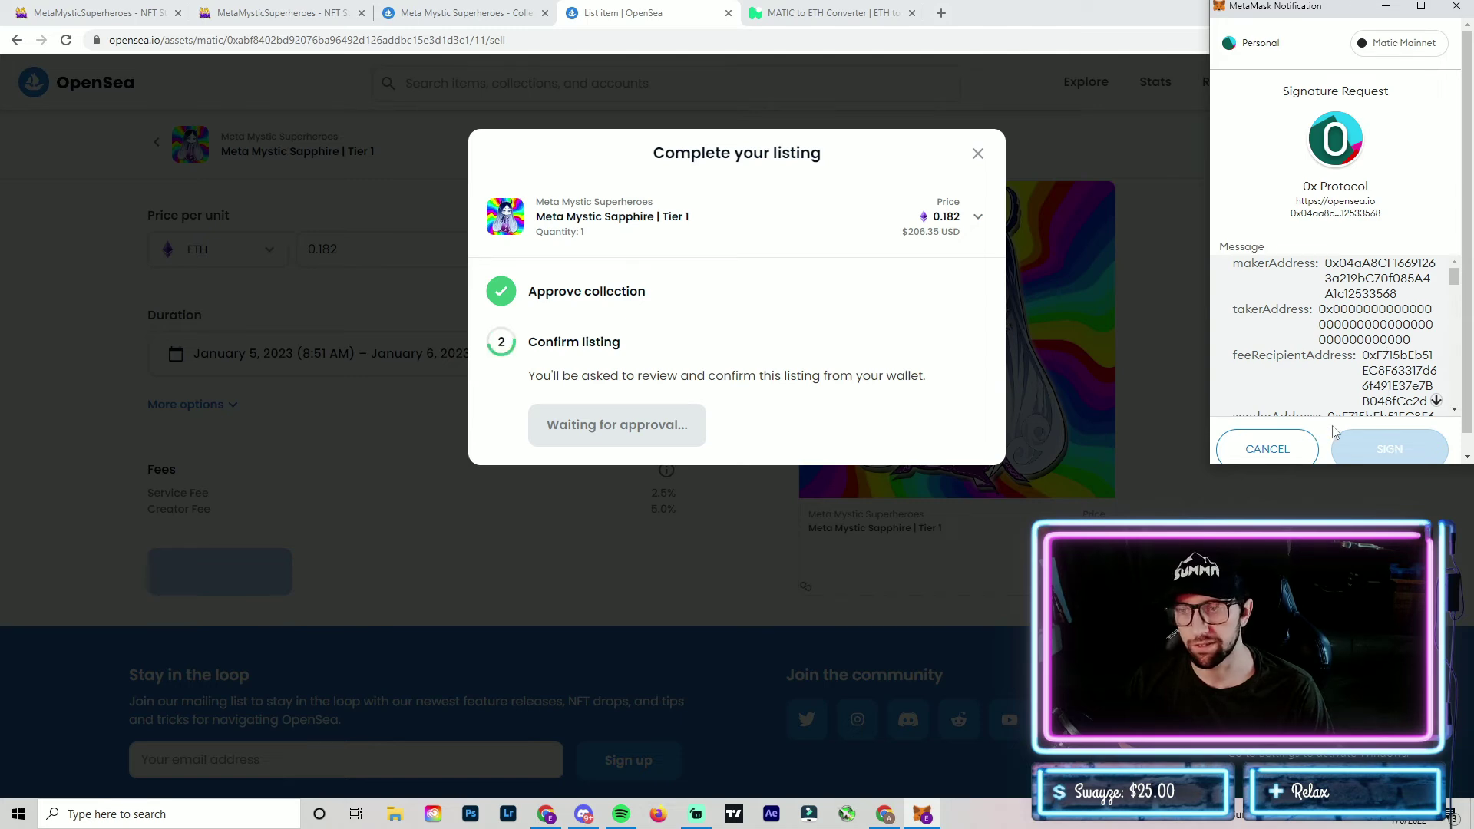
- Try to sign the listing's signature request in MetaMask after reading through the whole message
scroll(1336, 414, "down", 10)
left_click(1388, 434)
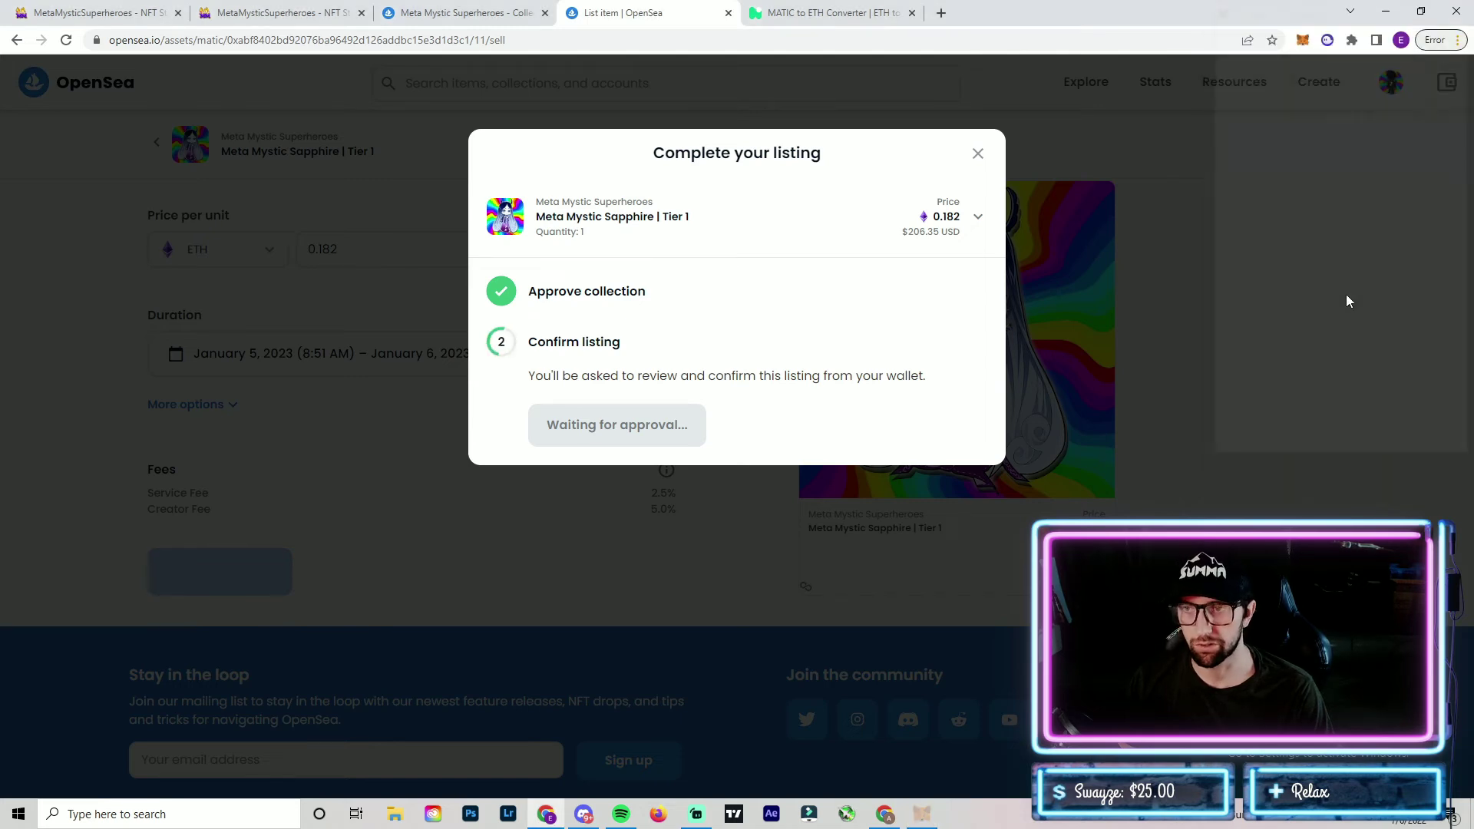
left_click(585, 427)
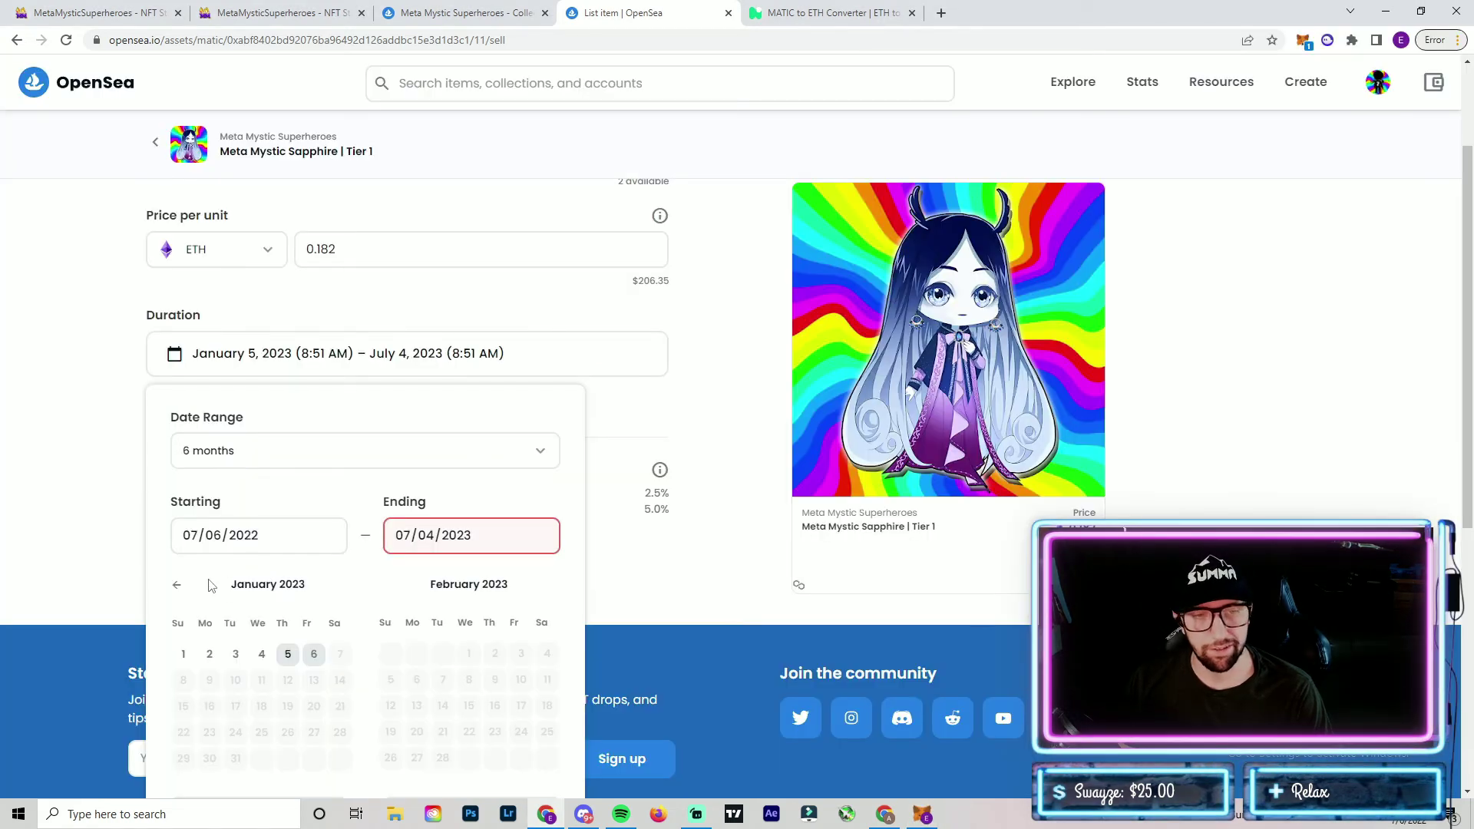
- Correct the listing's duration to 6 months, starting on 07/06/2022
left_click(199, 460)
left_click(187, 568)
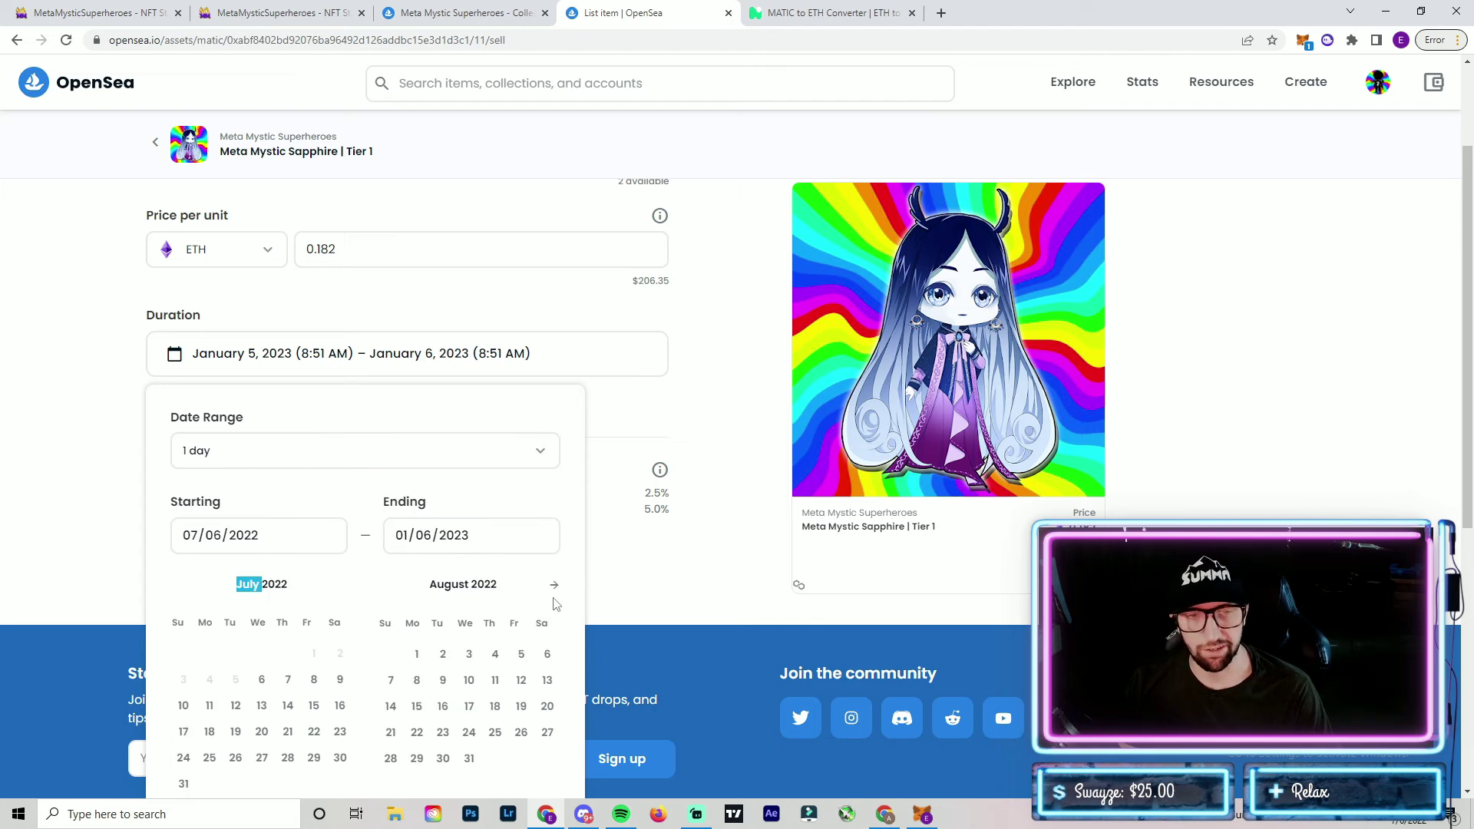
left_click(269, 685)
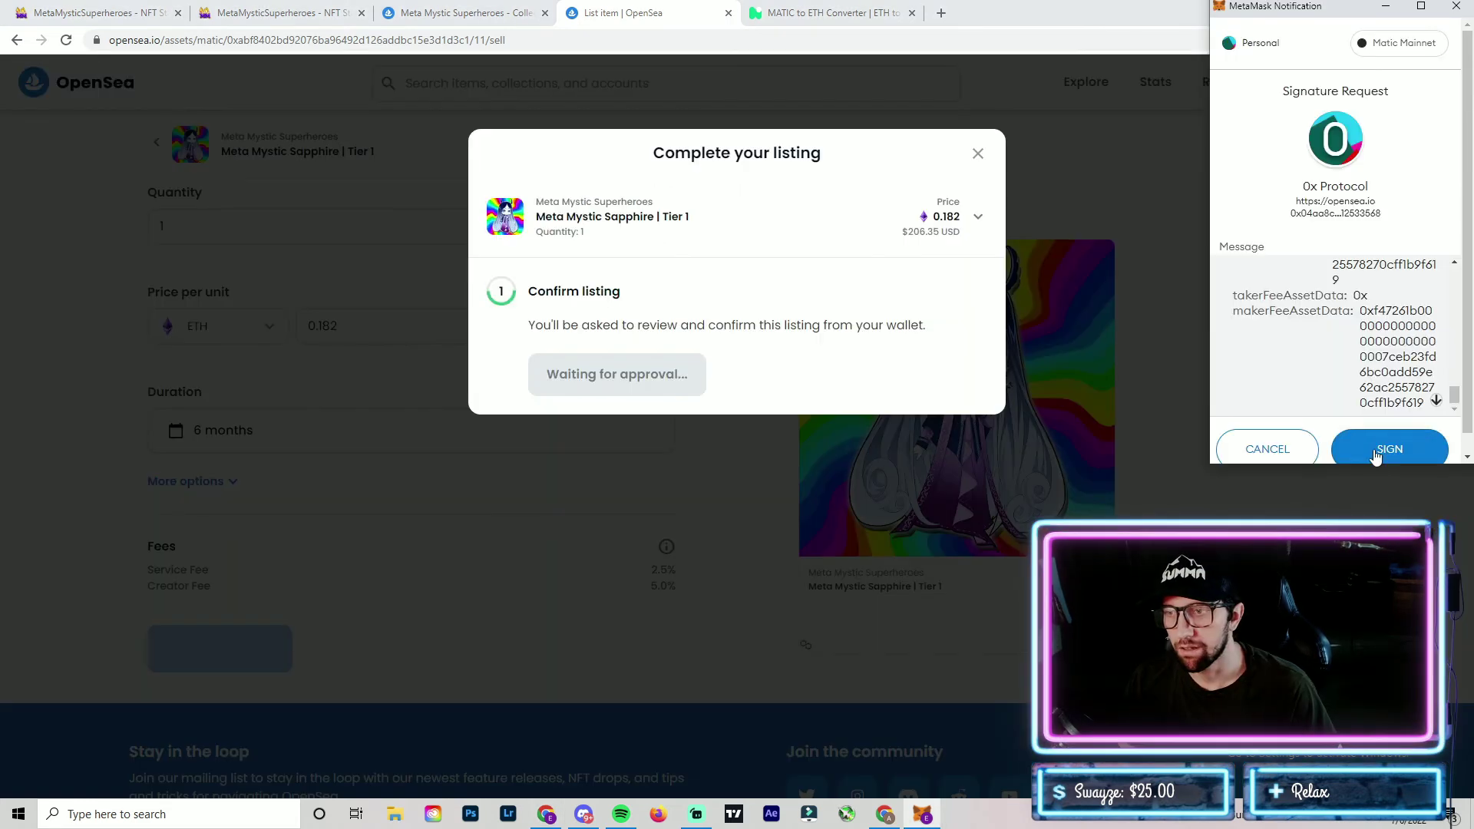
- Sign the Meta Mystic Sapphire | Tier 1 listing request in MetaMask and view the finished listing
left_click(1374, 449)
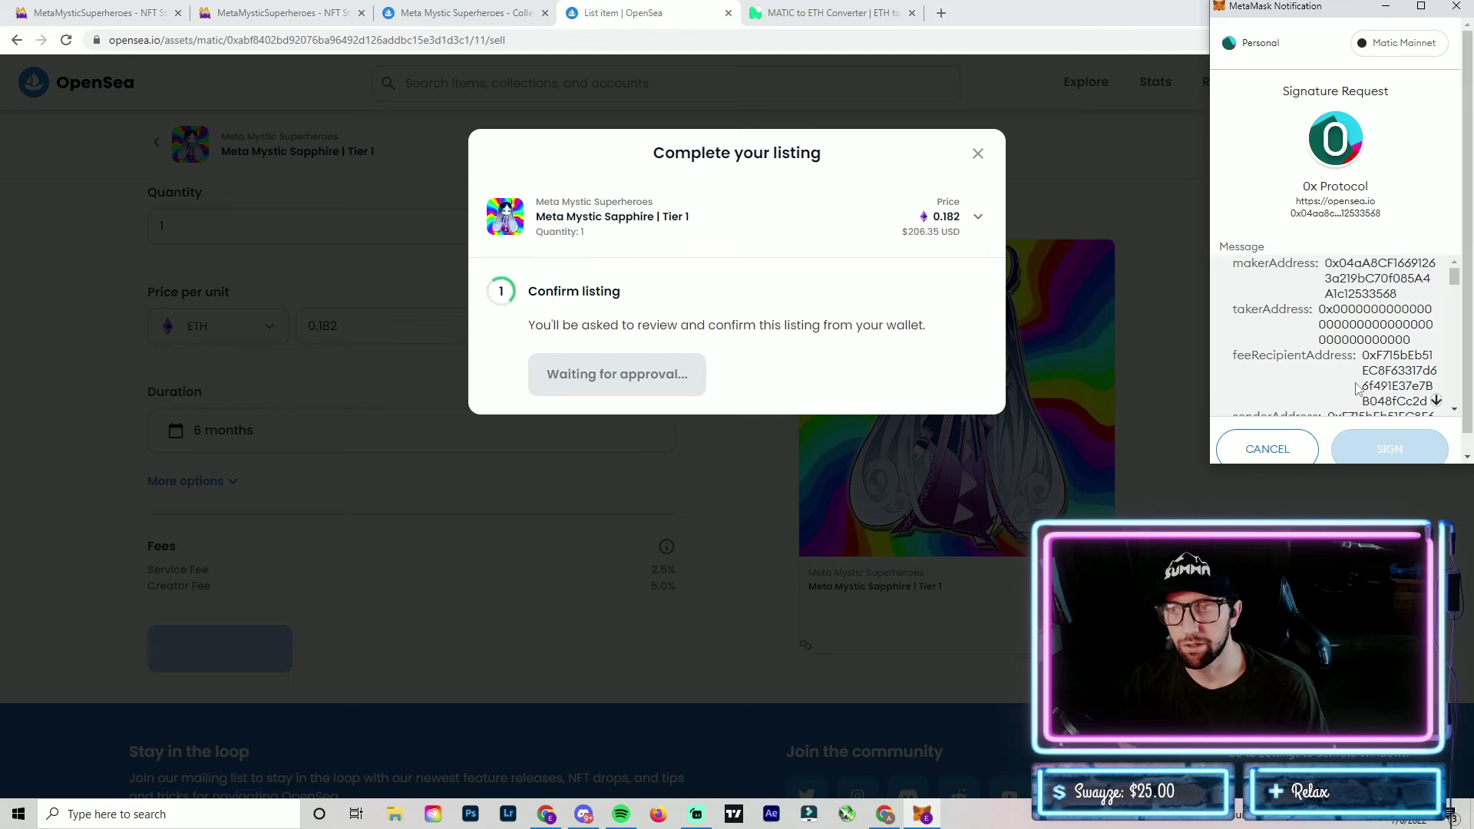
left_click(1390, 449)
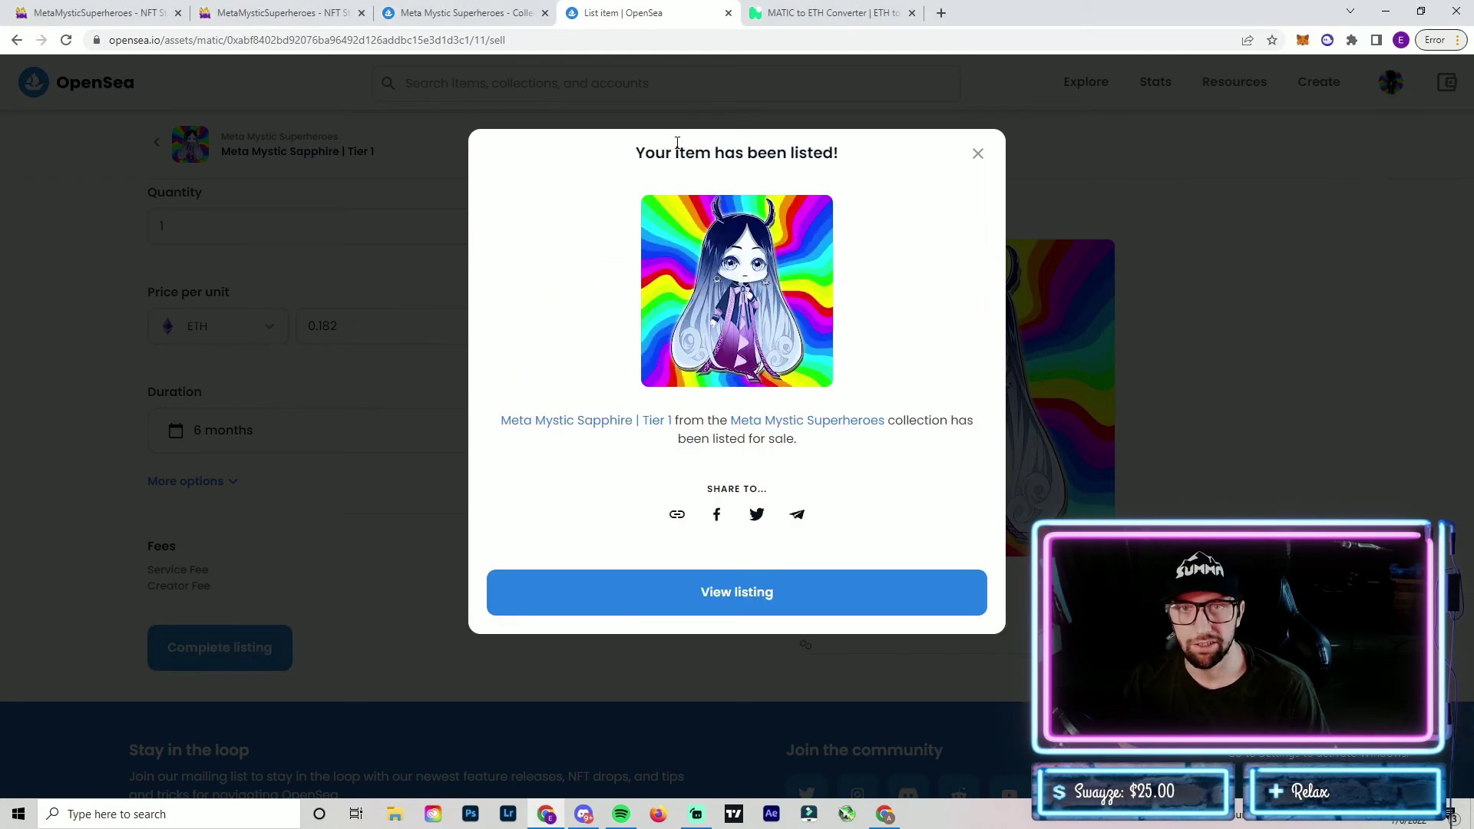
left_click(734, 603)
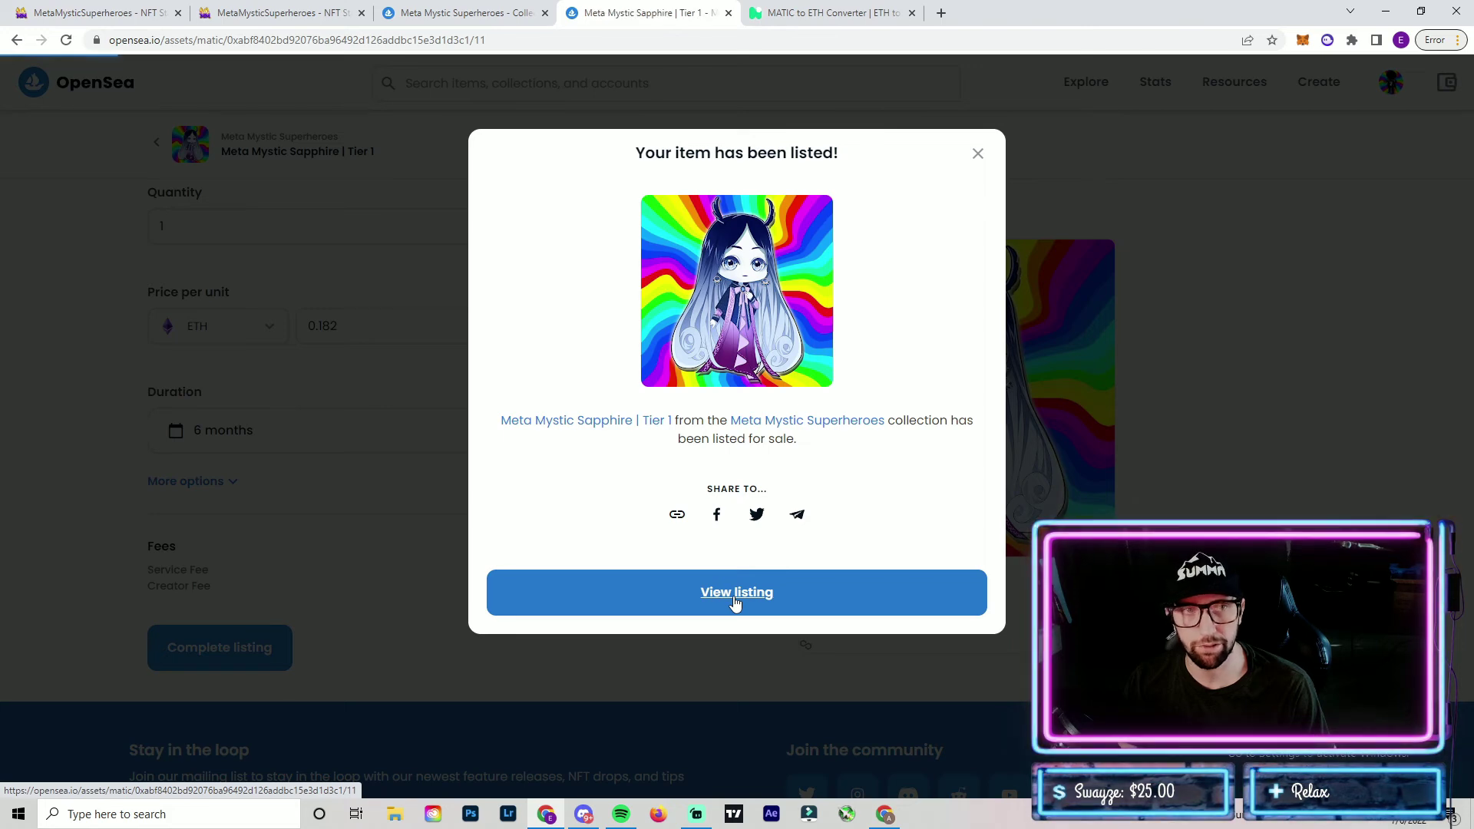